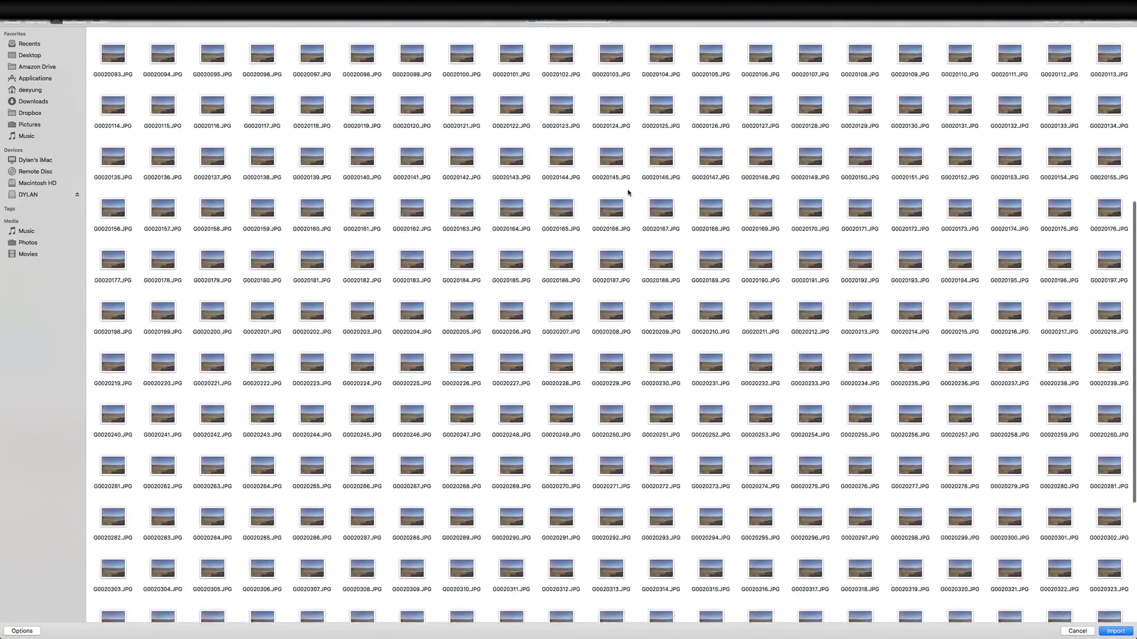
- Import the time-lapse photos as an image sequence starting from G0019945.JPG
scroll(604, 152, "up", 10)
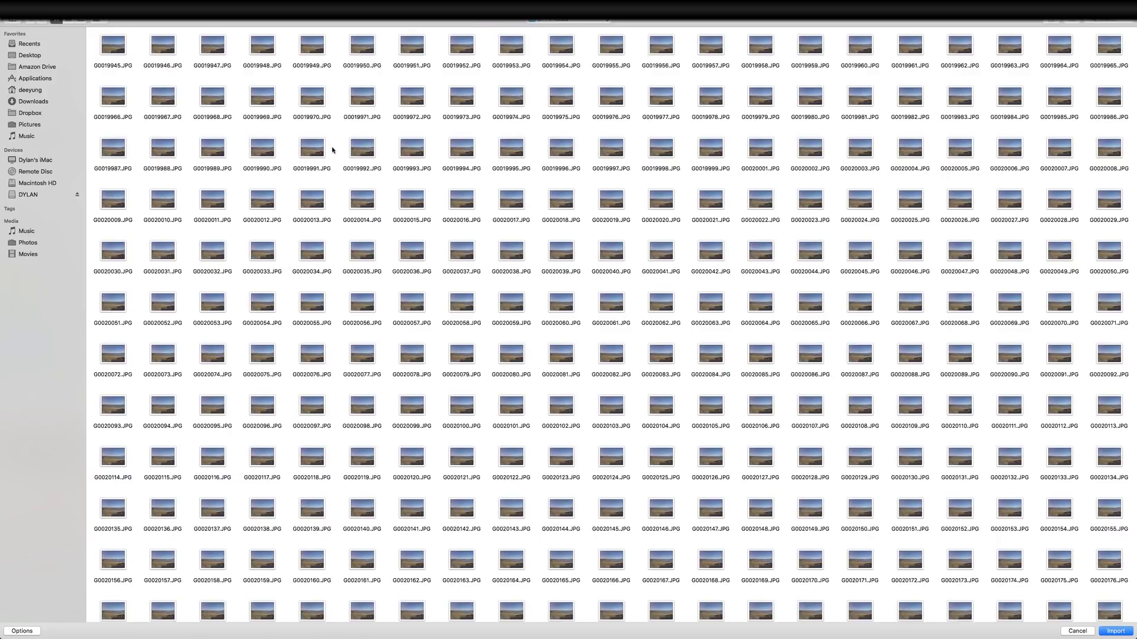
left_click(114, 44)
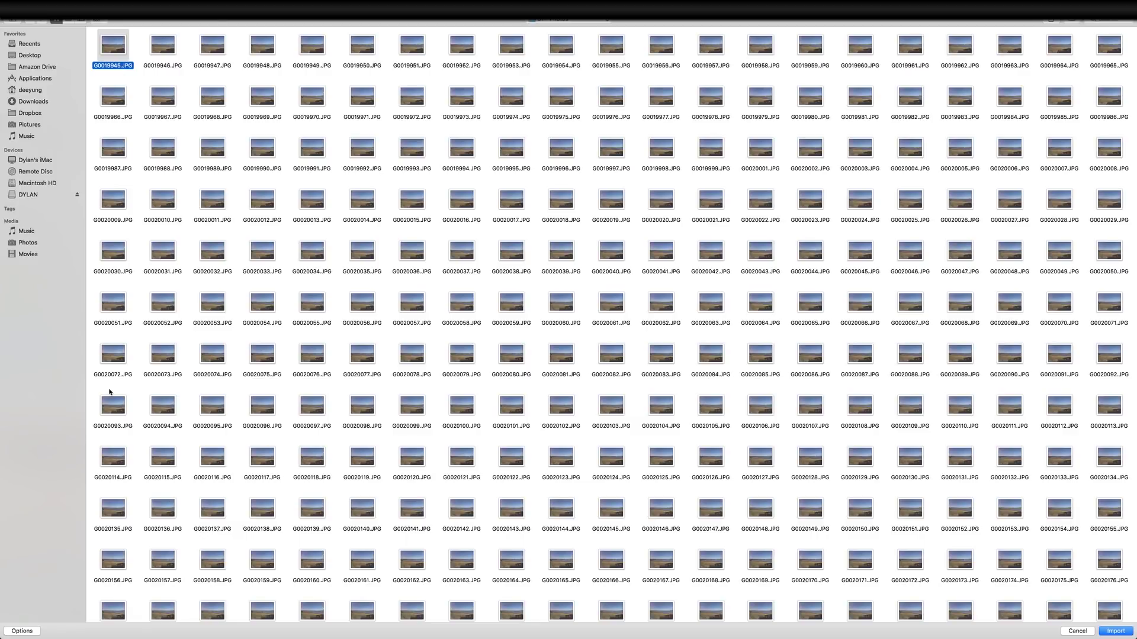
left_click(18, 632)
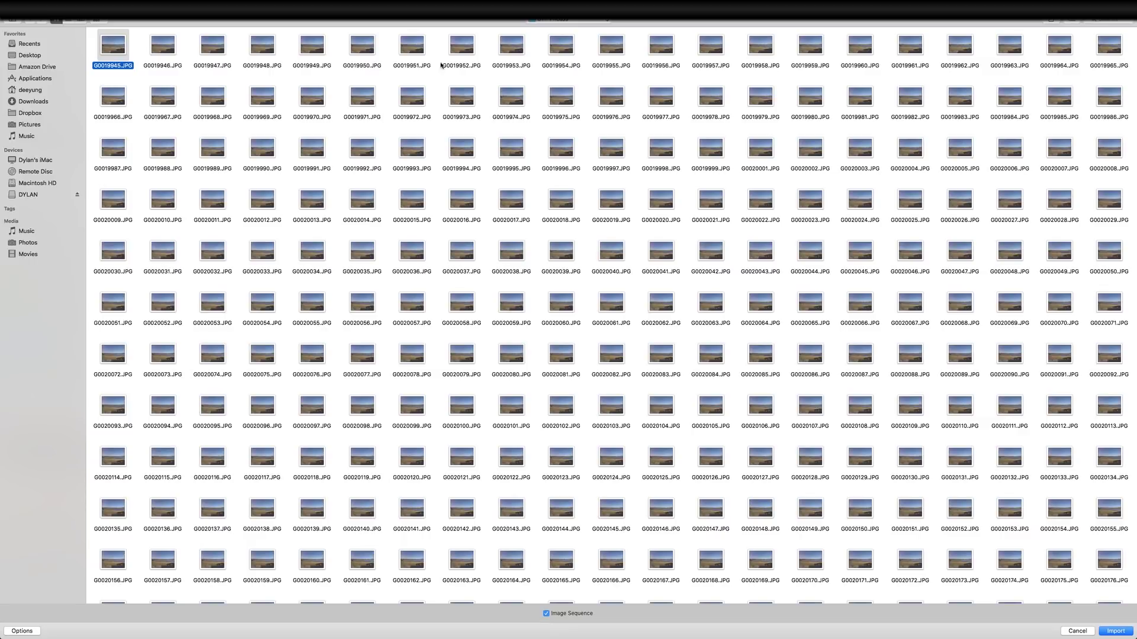
left_click(1115, 631)
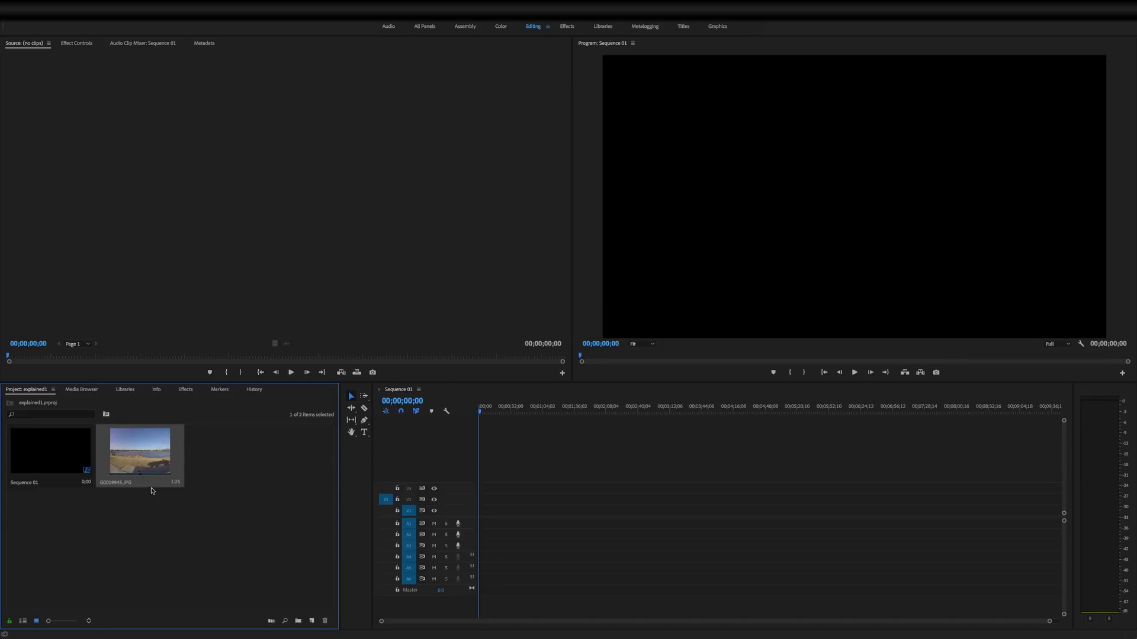
- Open the imported G0019945.JPG sequence in the Source monitor and scrub through it
double_click(148, 464)
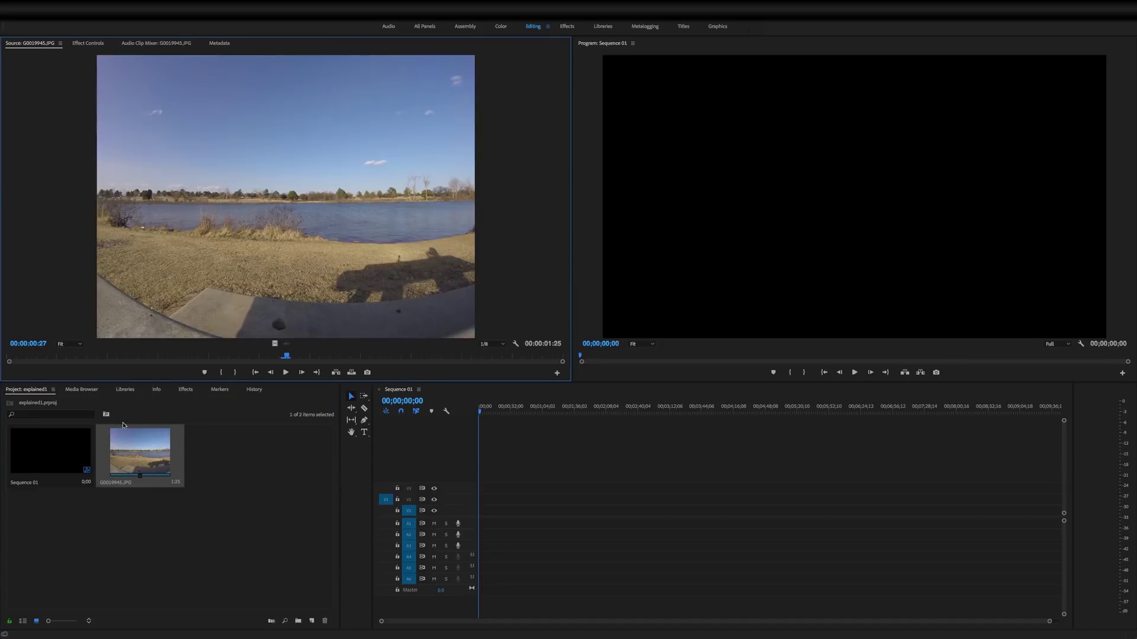
left_click_drag(288, 357, 563, 362)
left_click(144, 468)
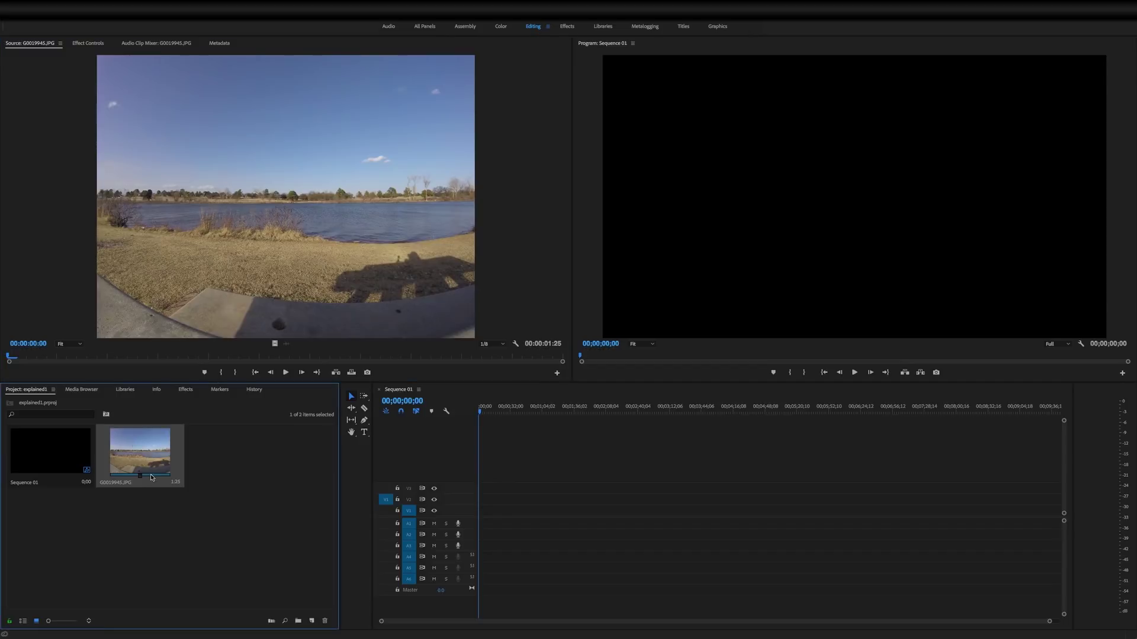
- Place the G0019945.JPG clip at the start of track V1, keeping the existing sequence settings, and enlarge its display in the timeline
left_click_drag(123, 441, 471, 512)
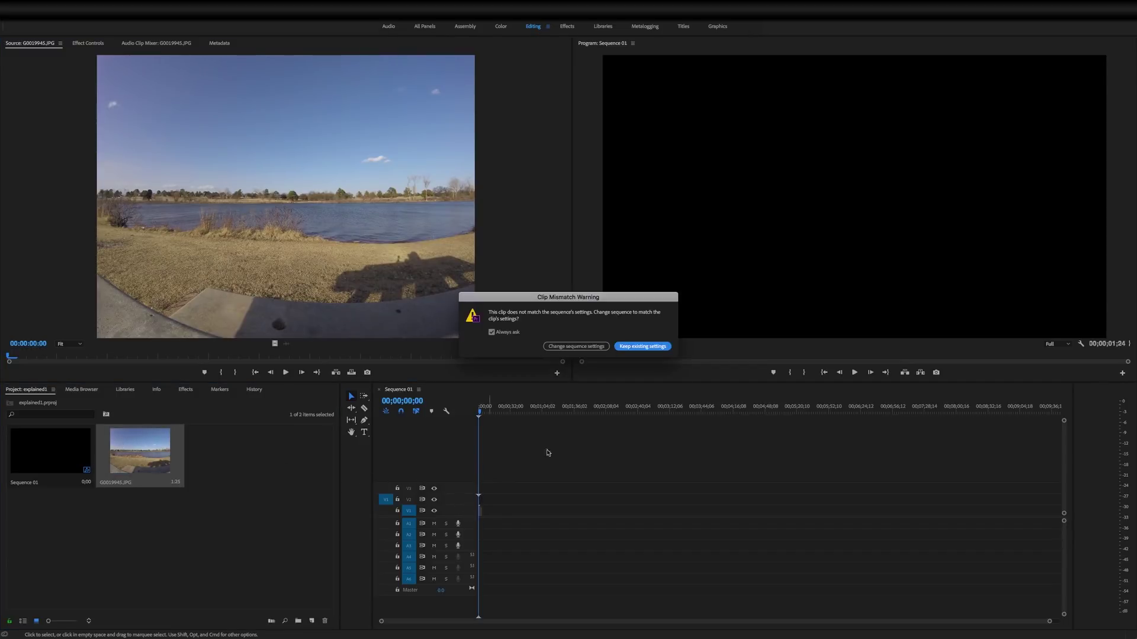
left_click(642, 347)
left_click_drag(1047, 622, 433, 622)
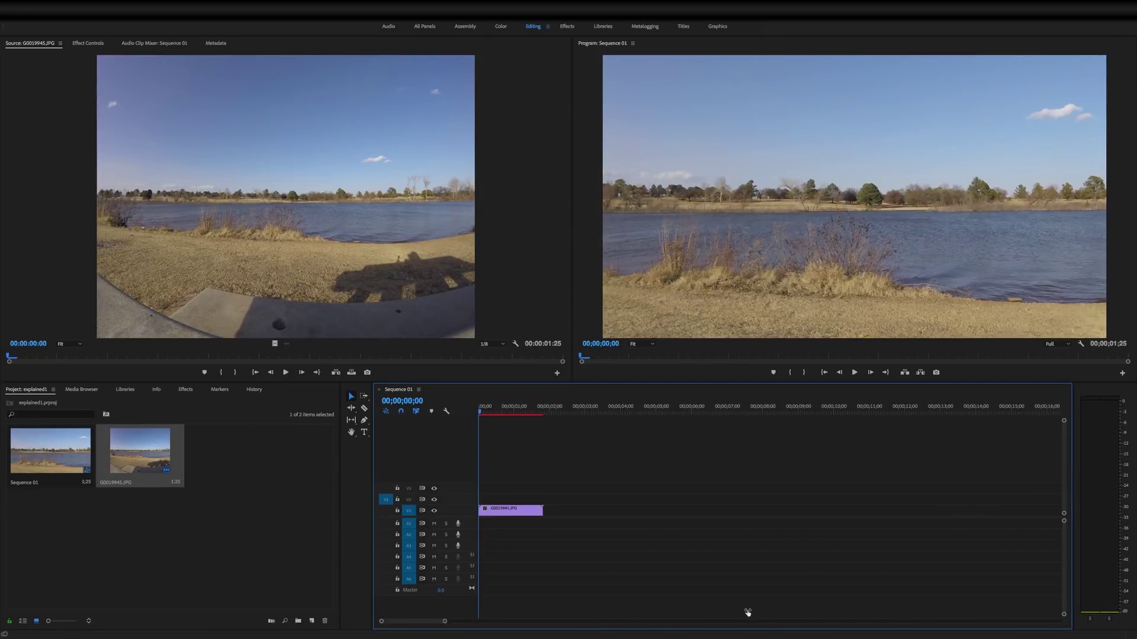
double_click(469, 512)
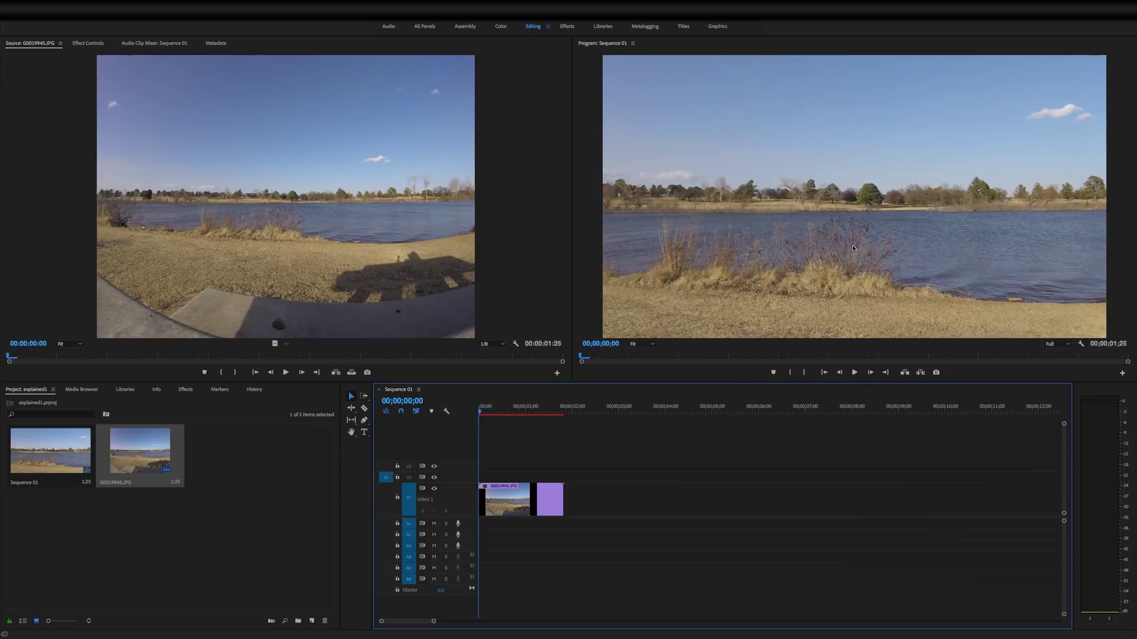
- Set the timeline clip's Scale to 59 so the image fills the frame width
left_click(509, 491)
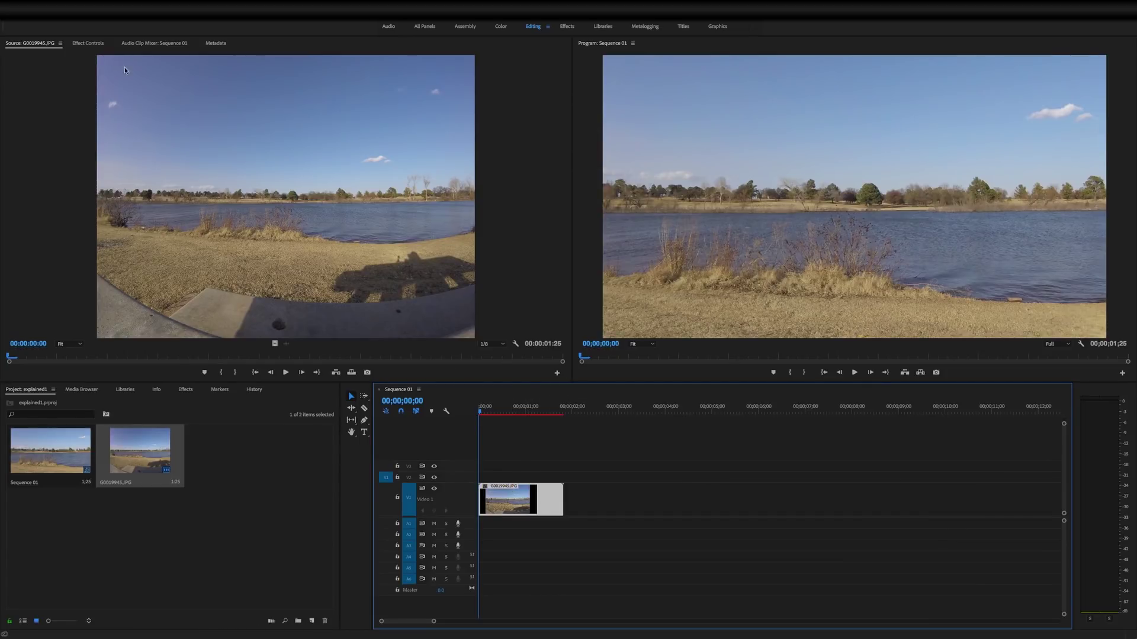
left_click(85, 43)
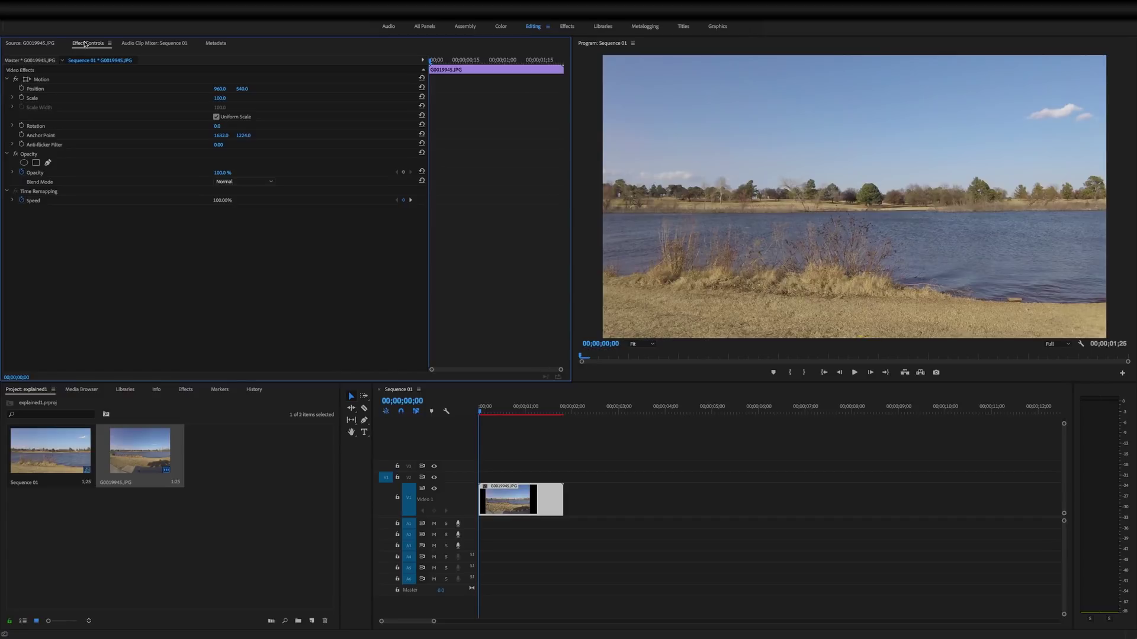
left_click(214, 99)
type("63")
key("Return")
key("Down")
key("Down")
key("Down")
key("Down")
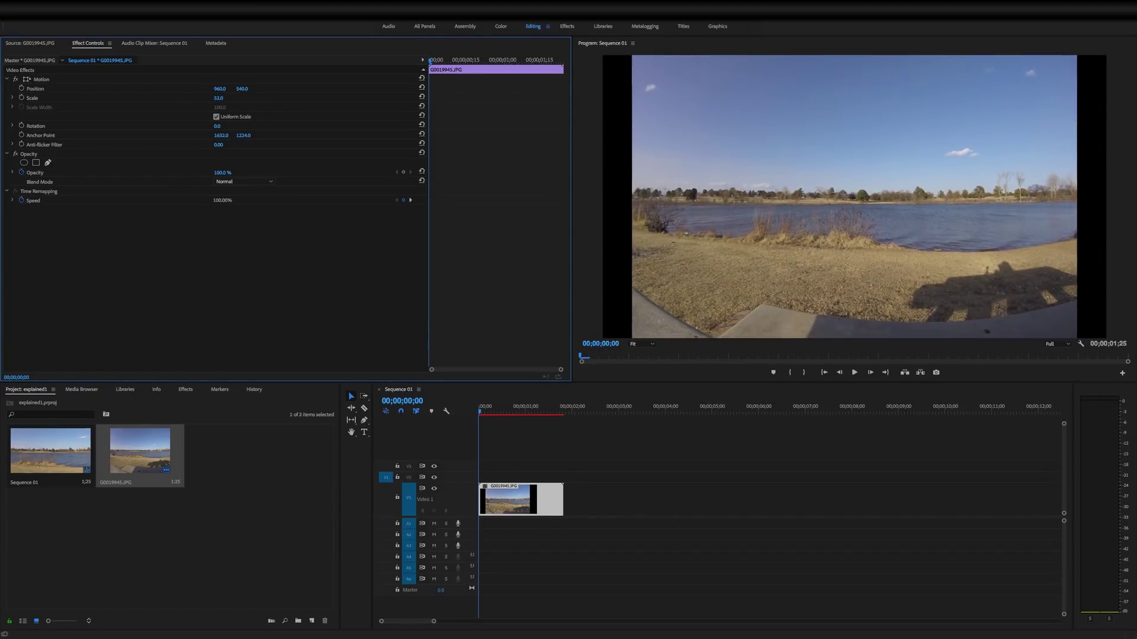
key("Down")
key("Down")
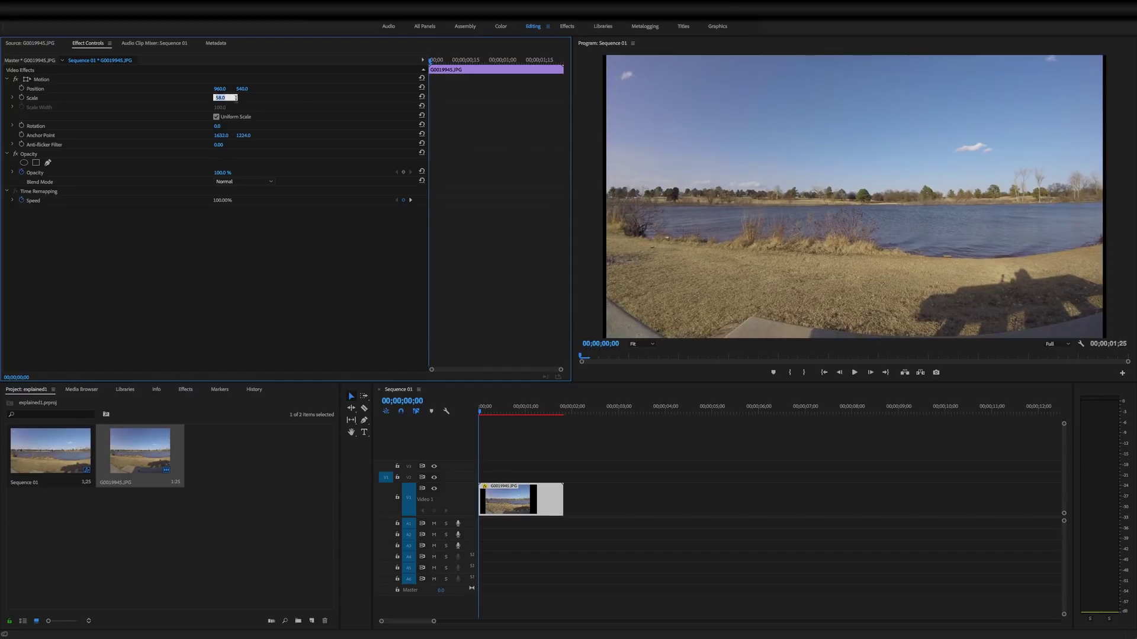
key("Up")
key("Up")
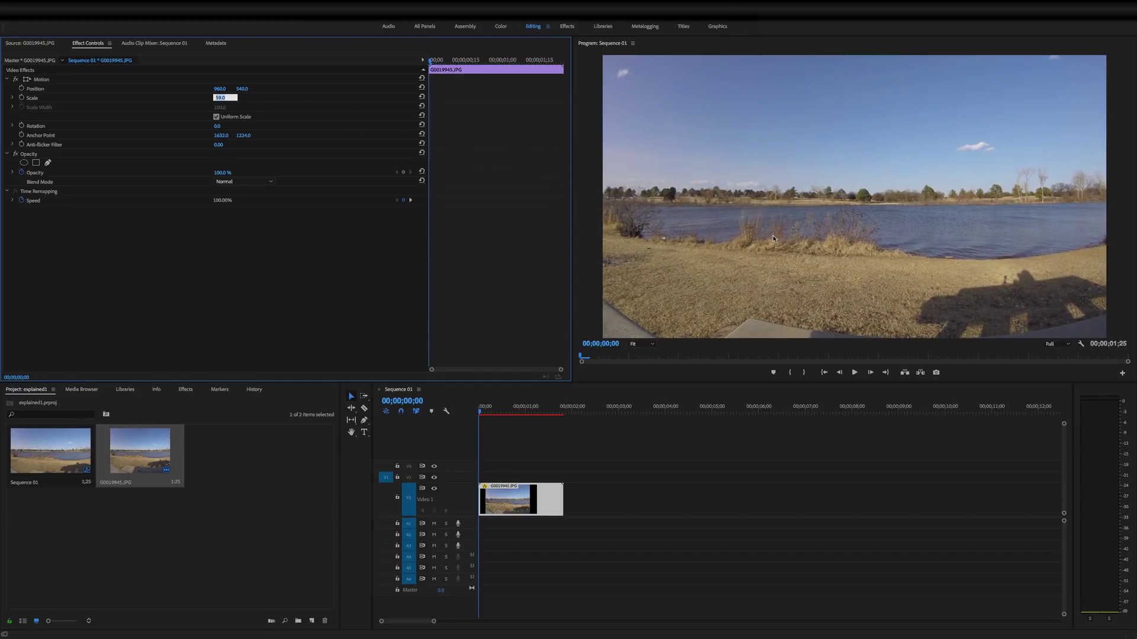
key("Down")
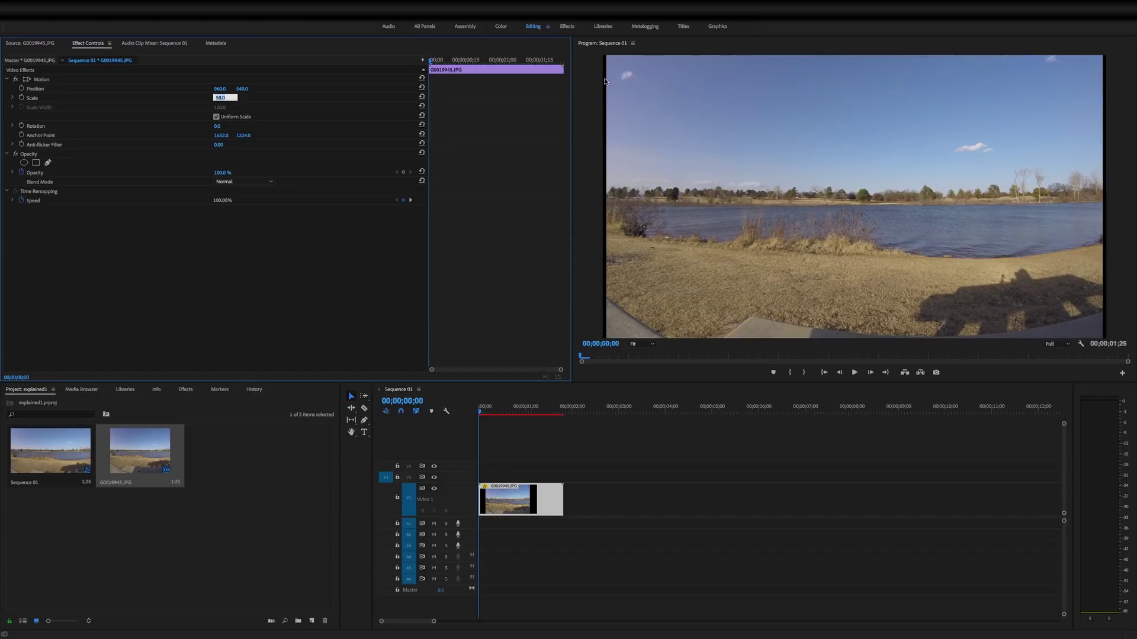
key("Up")
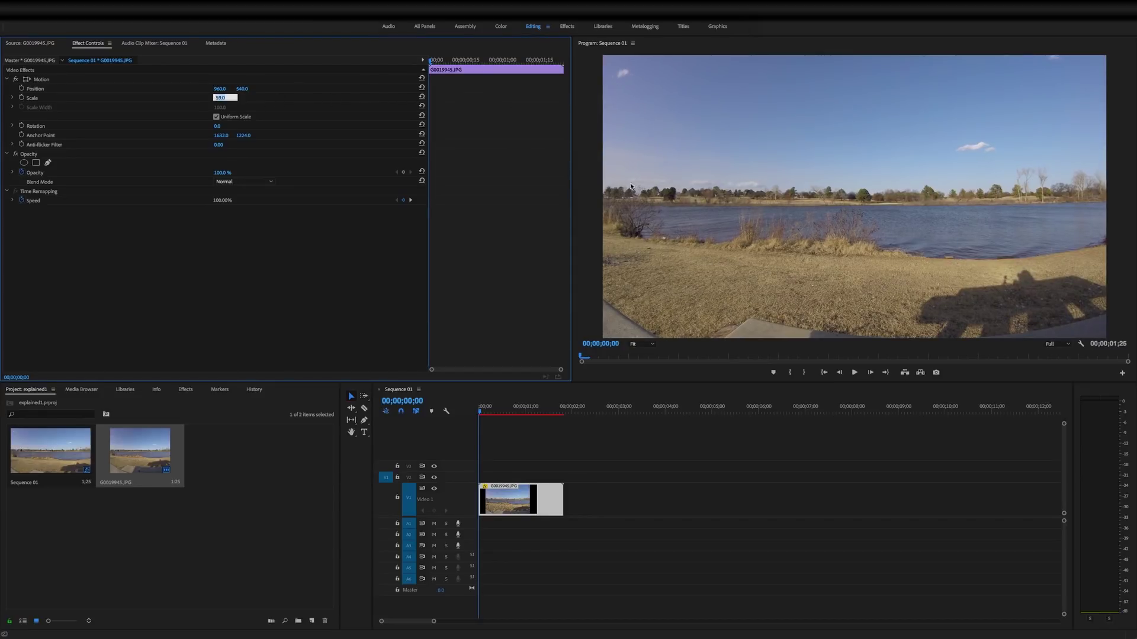
left_click(301, 102)
- Try moving the clip's image down to a vertical Position of 719 and play the sequence
left_click_drag(242, 89, 348, 89)
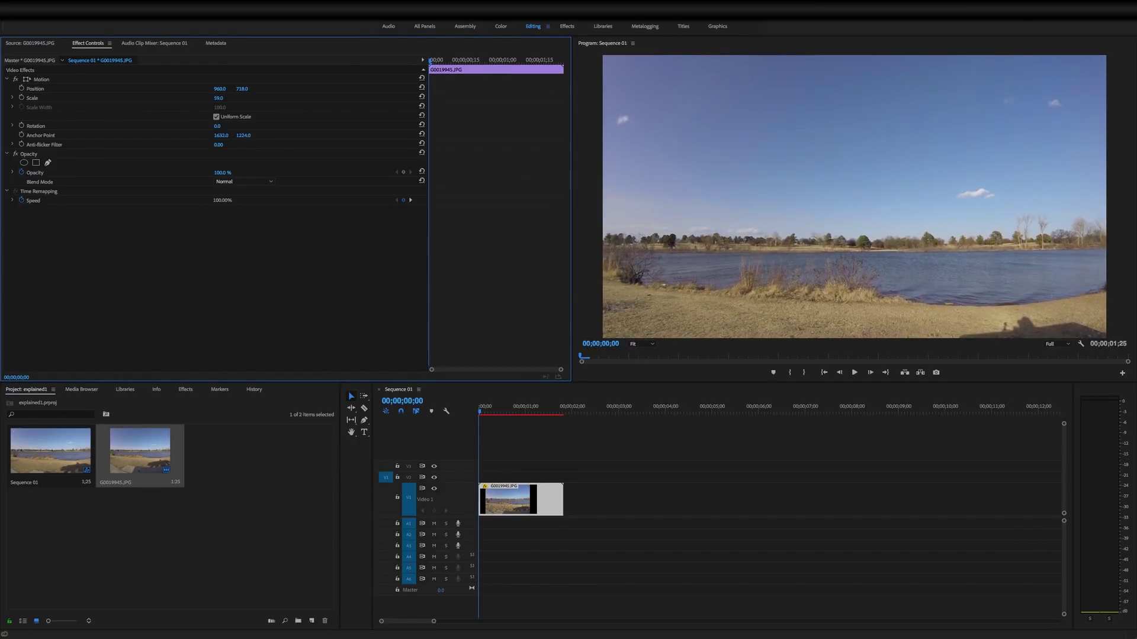
left_click(481, 409)
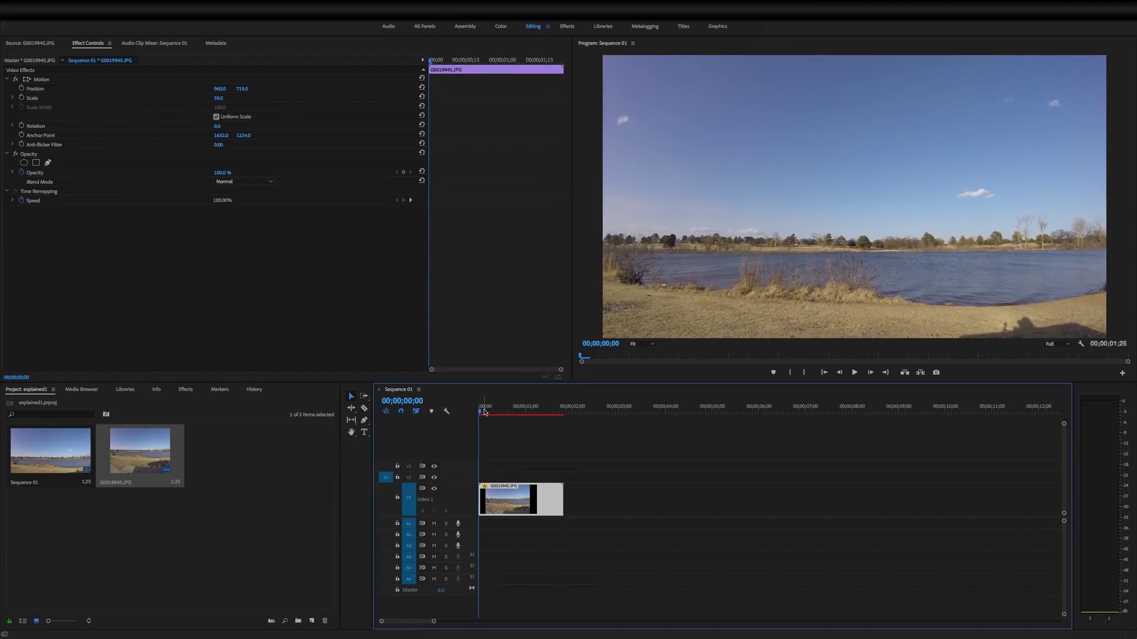
key("space")
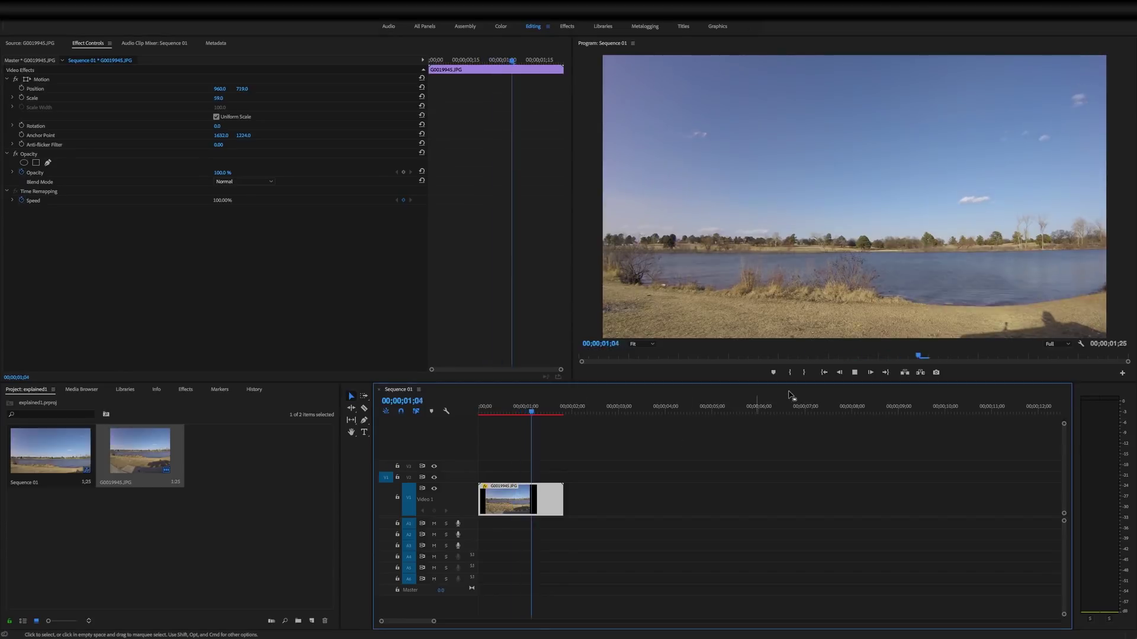
key("space")
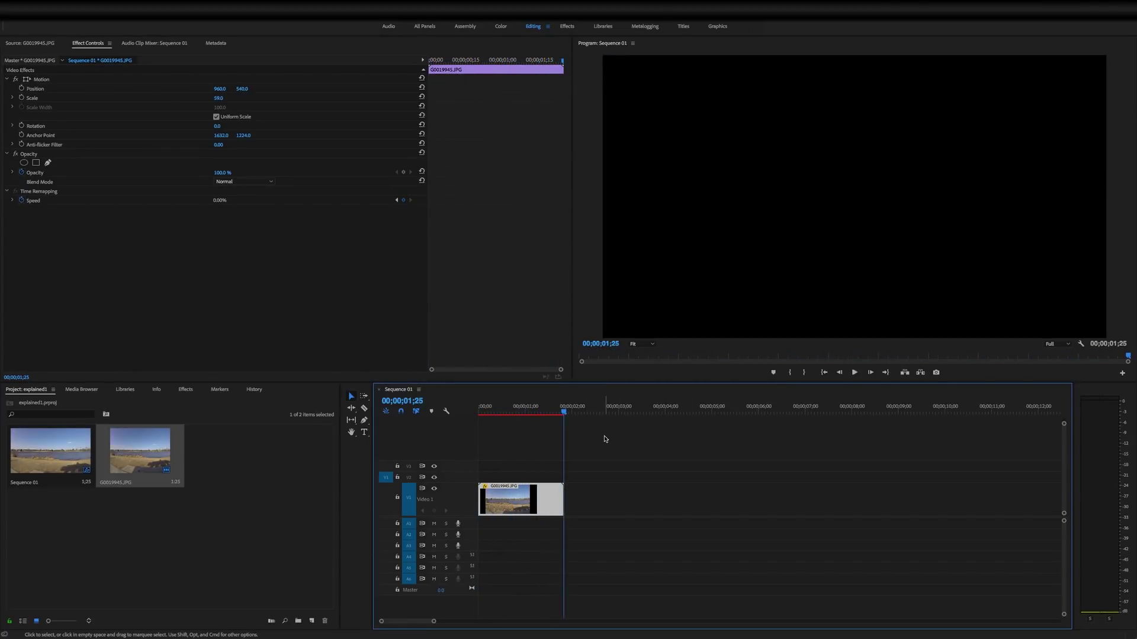
- Play back the time-lapse sequence several times to review its motion and length
key("space")
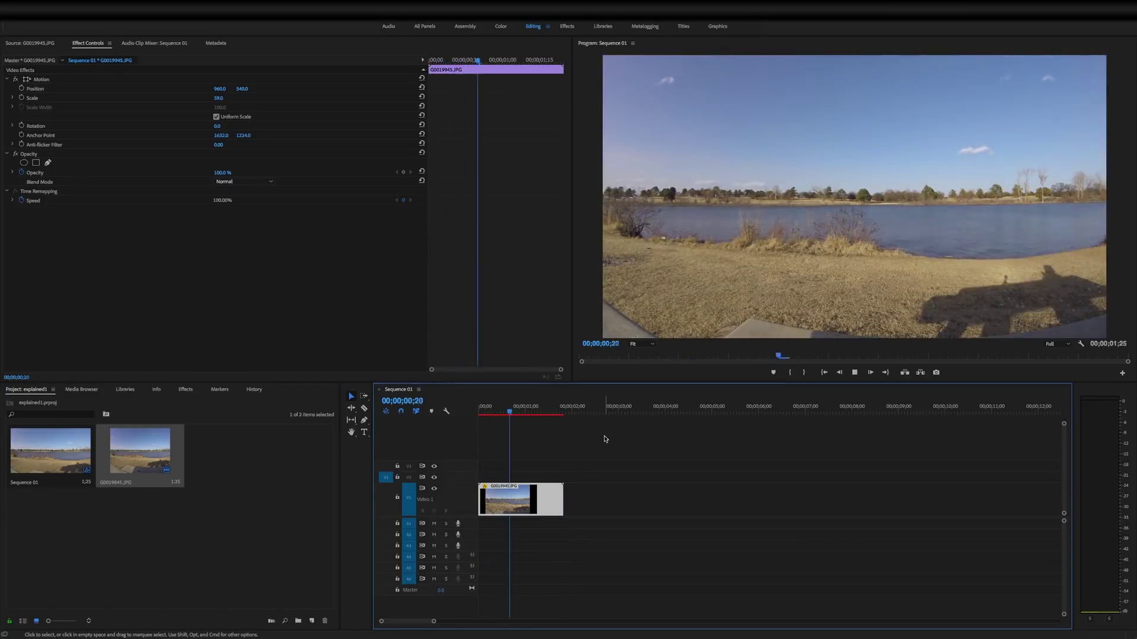
key("space")
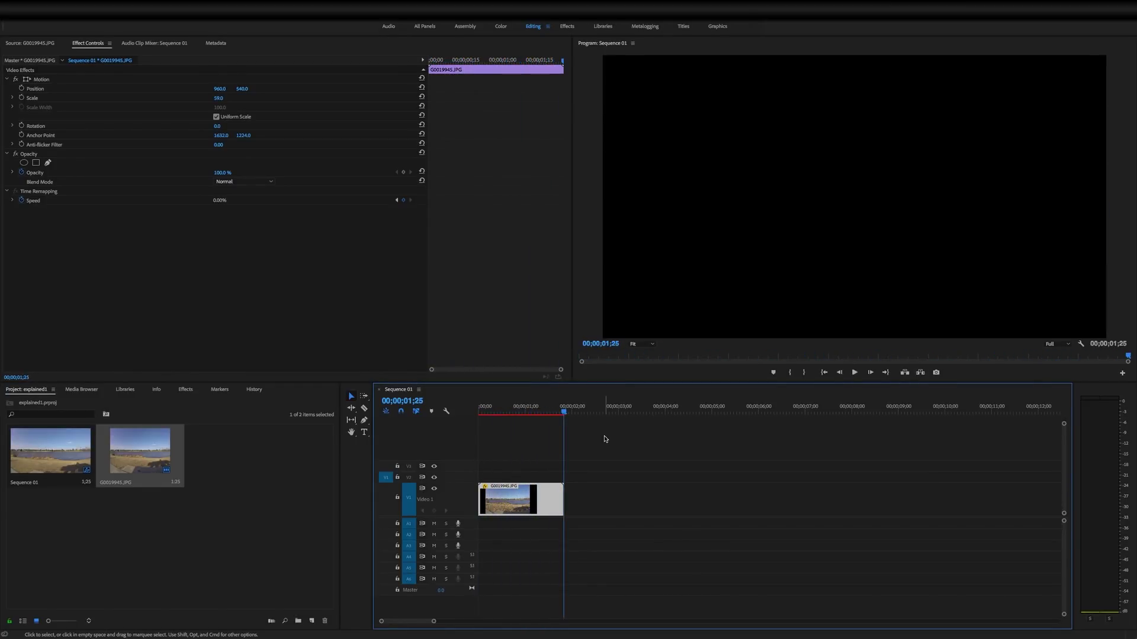
left_click(539, 410)
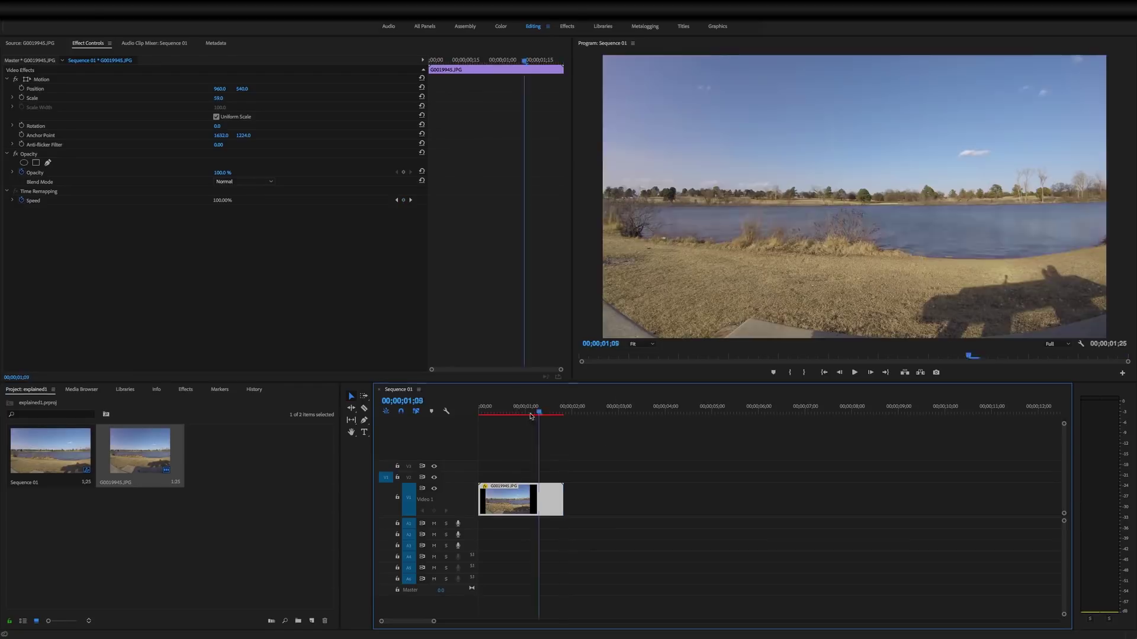
key("space")
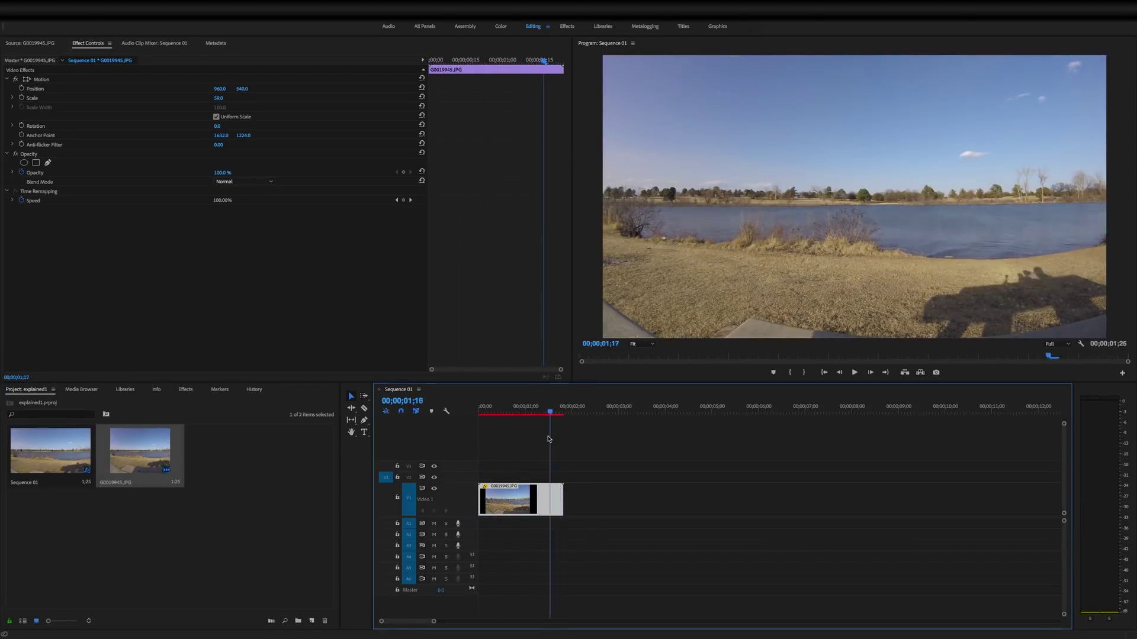
key("Home")
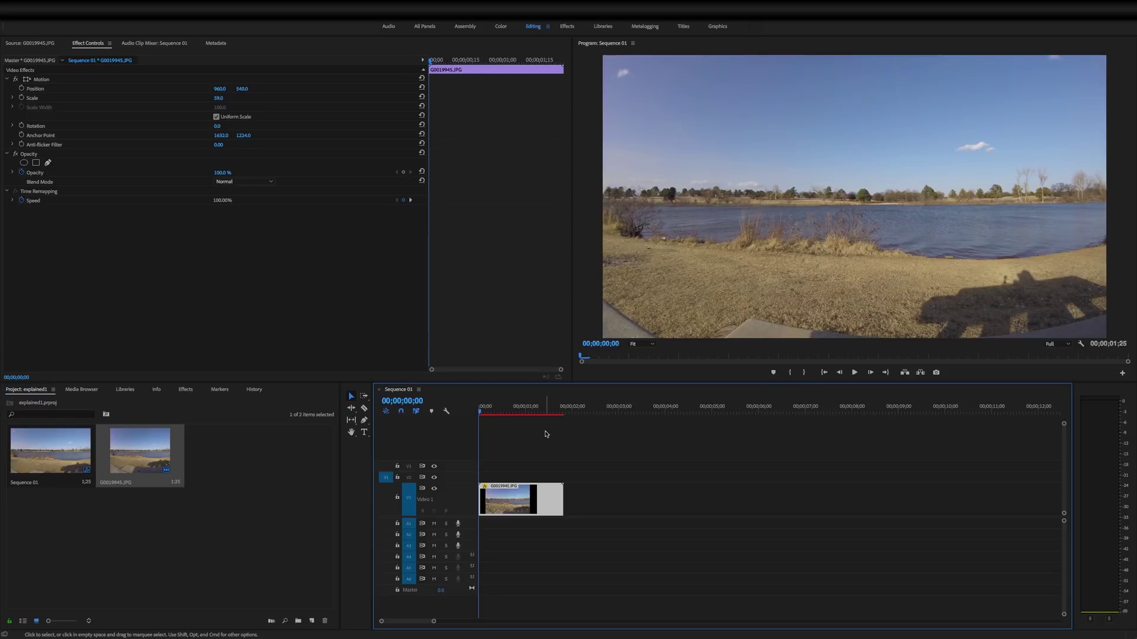
key("space")
key("Home")
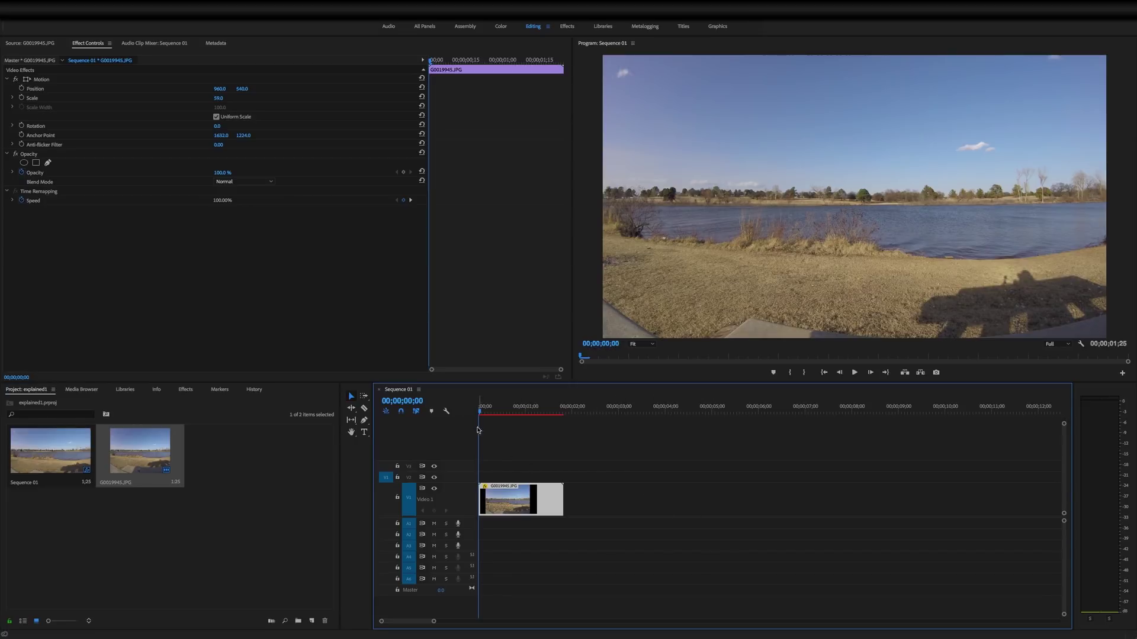
key("space")
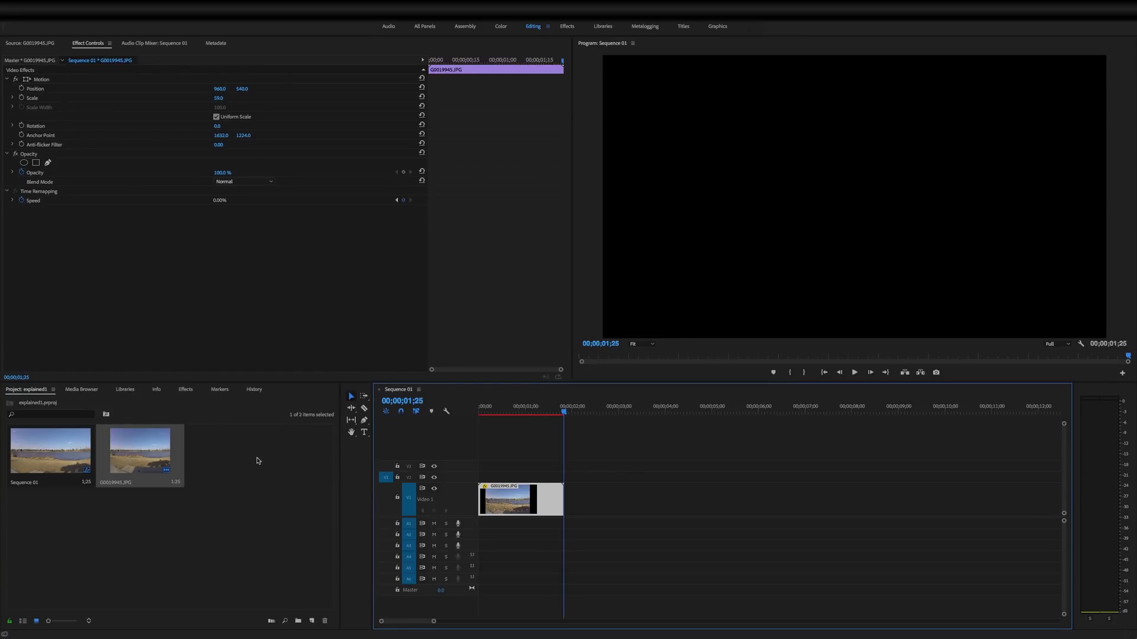
- Import the video file GOPR2870.MP4 into the project
left_click(271, 461)
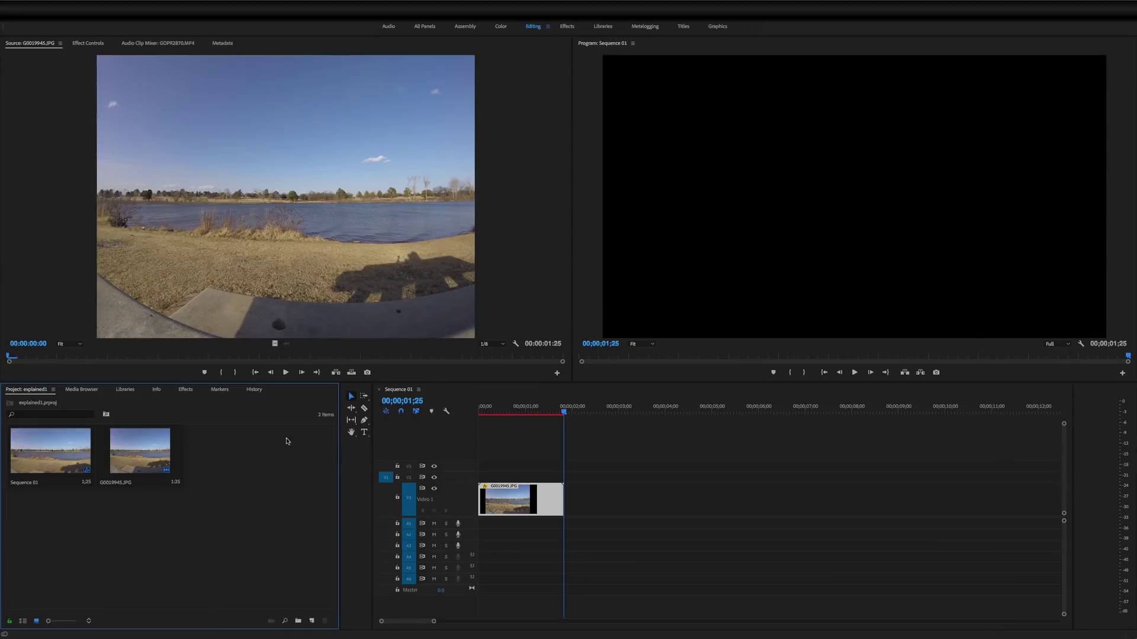
right_click(264, 454)
left_click(298, 523)
left_click(511, 65)
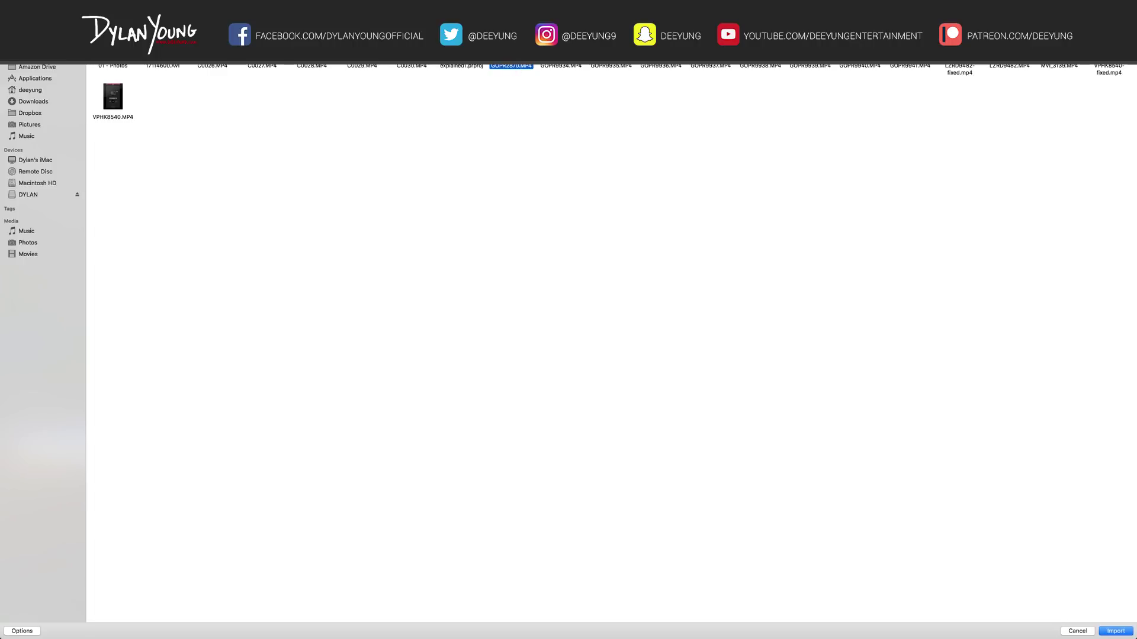
key("Return")
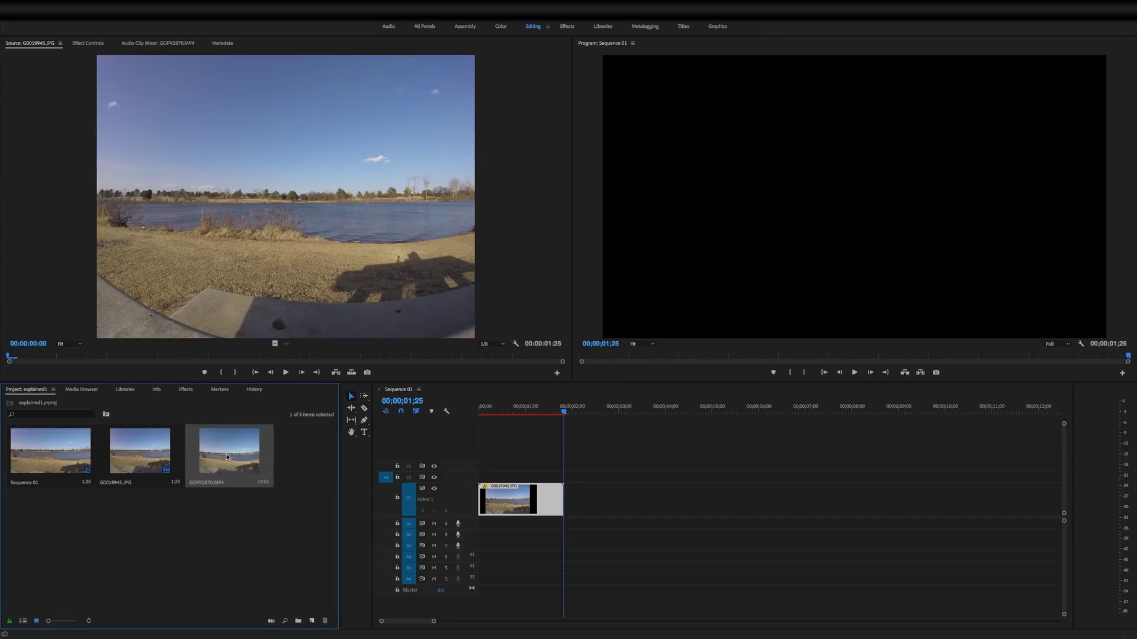
- Open GOPR2870.MP4 in the Source monitor and review it from its start through to its end
double_click(226, 453)
left_click_drag(255, 356, 14, 355)
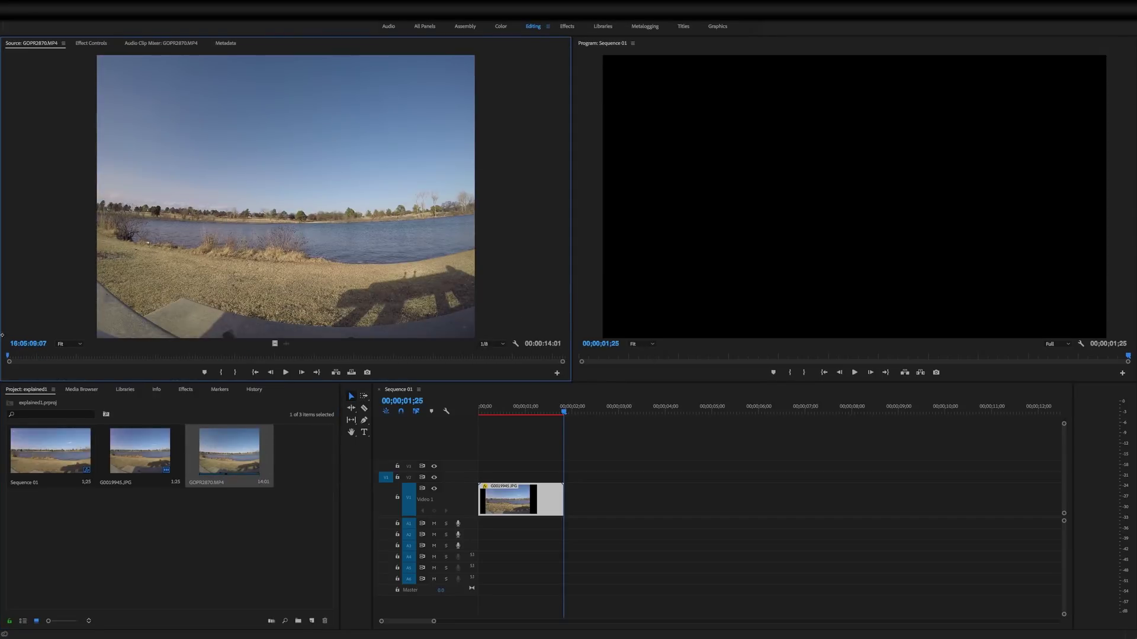
key("space")
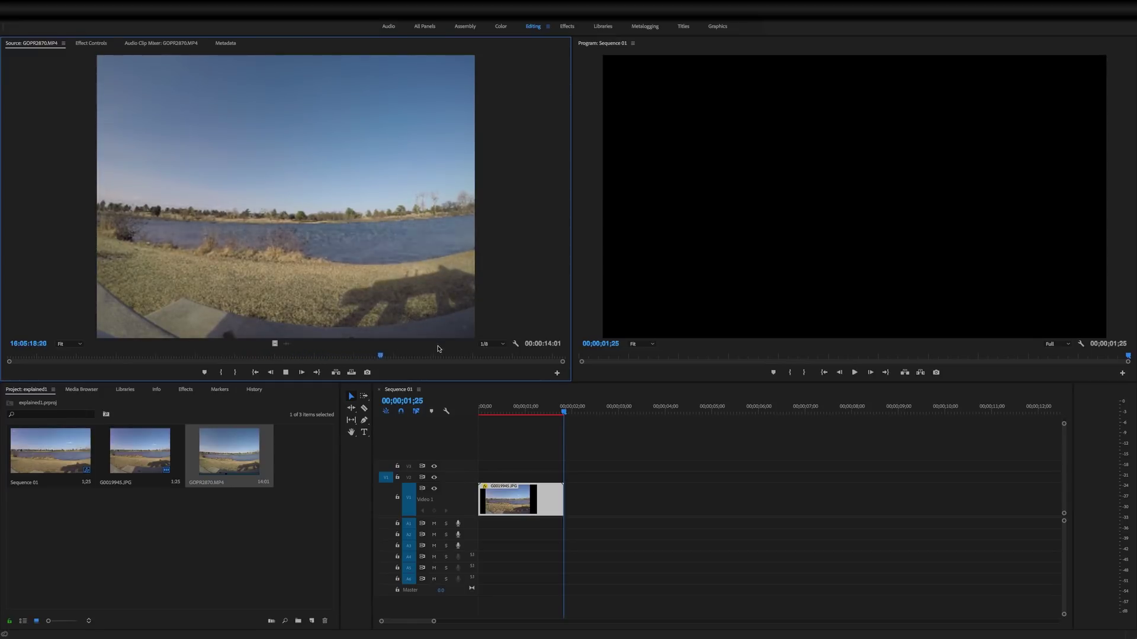
left_click(95, 354)
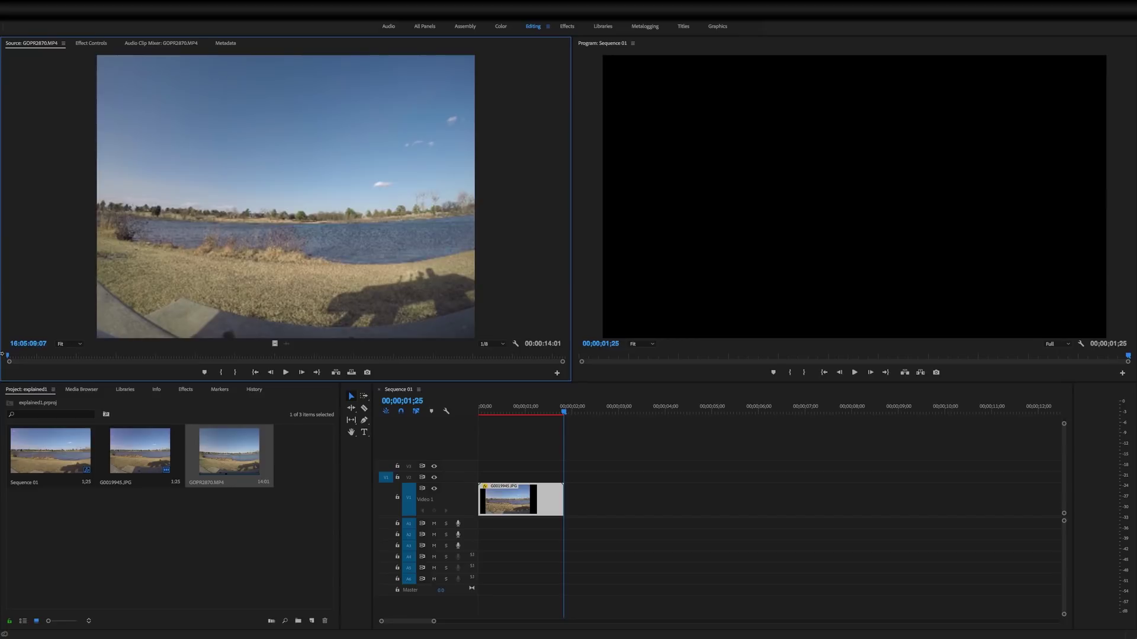
left_click(300, 357)
left_click(547, 357)
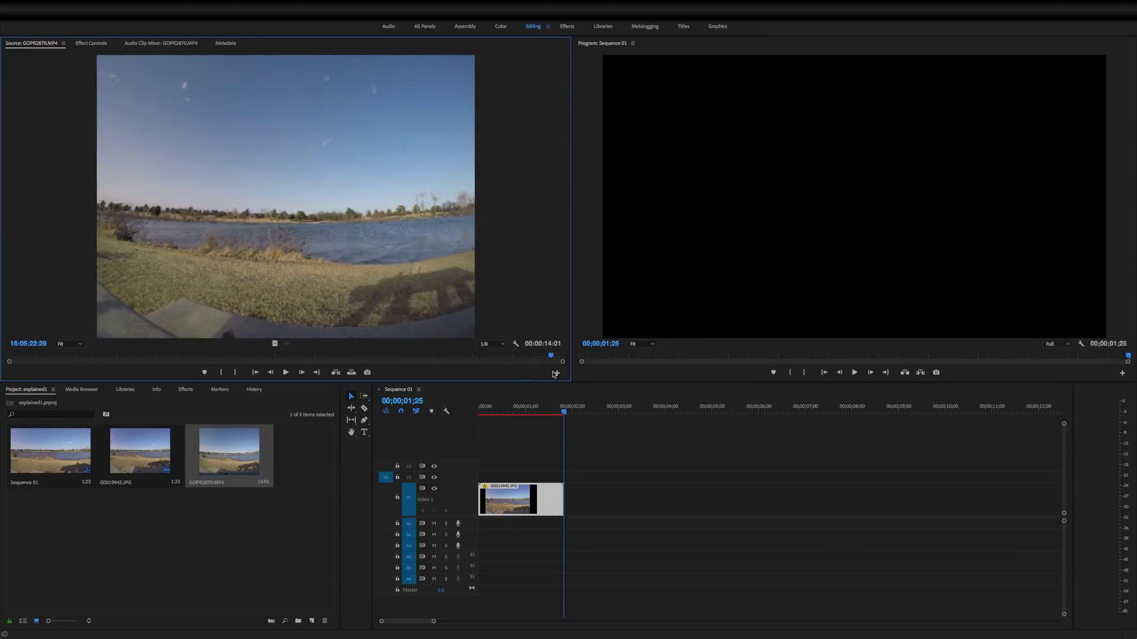
key("space")
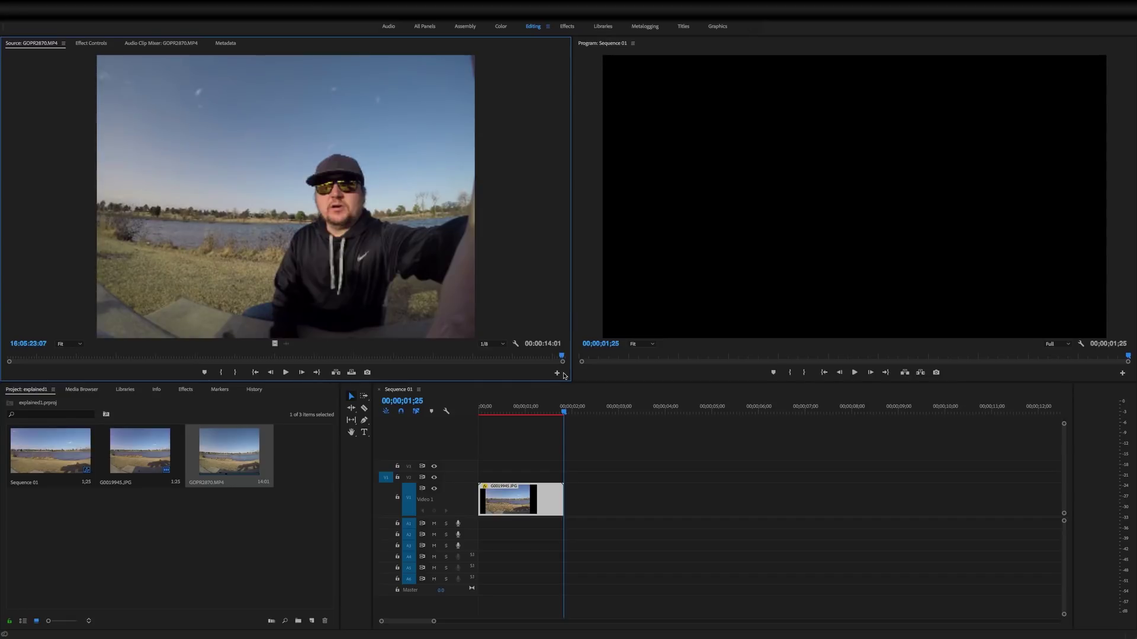
- Mark an Out point in the GOPR2870.MP4 source at 16:05:23:05, just before the man comes into view
key("Left")
key("Left")
key("Left")
key("Left")
key("Left")
key("Right")
key("Right")
key("Right")
key("Right")
key("Left")
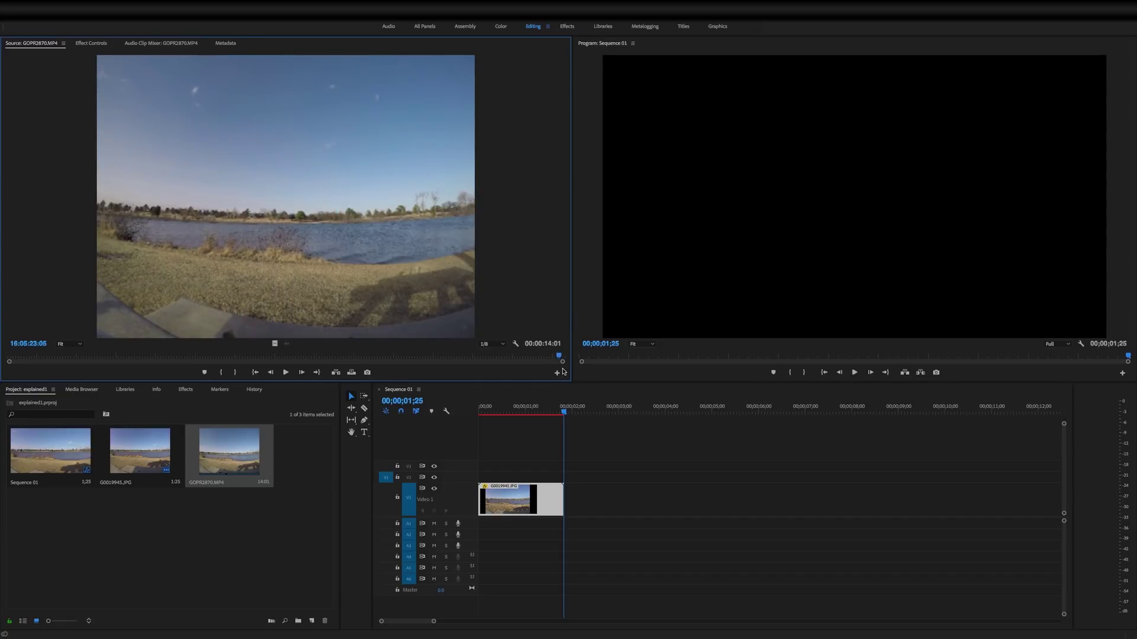
left_click_drag(561, 356, 559, 355)
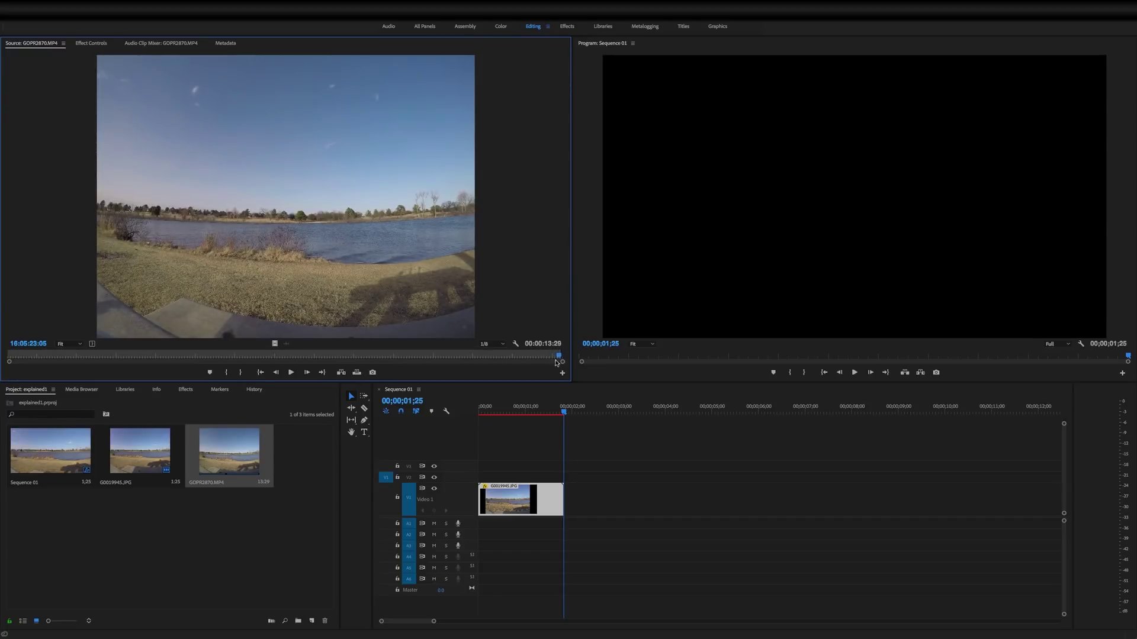
- Add only the video of the trimmed GOPR2870.MP4 to track V1 directly after the time-lapse, and compare the two clips' framing
left_click_drag(275, 344, 573, 488)
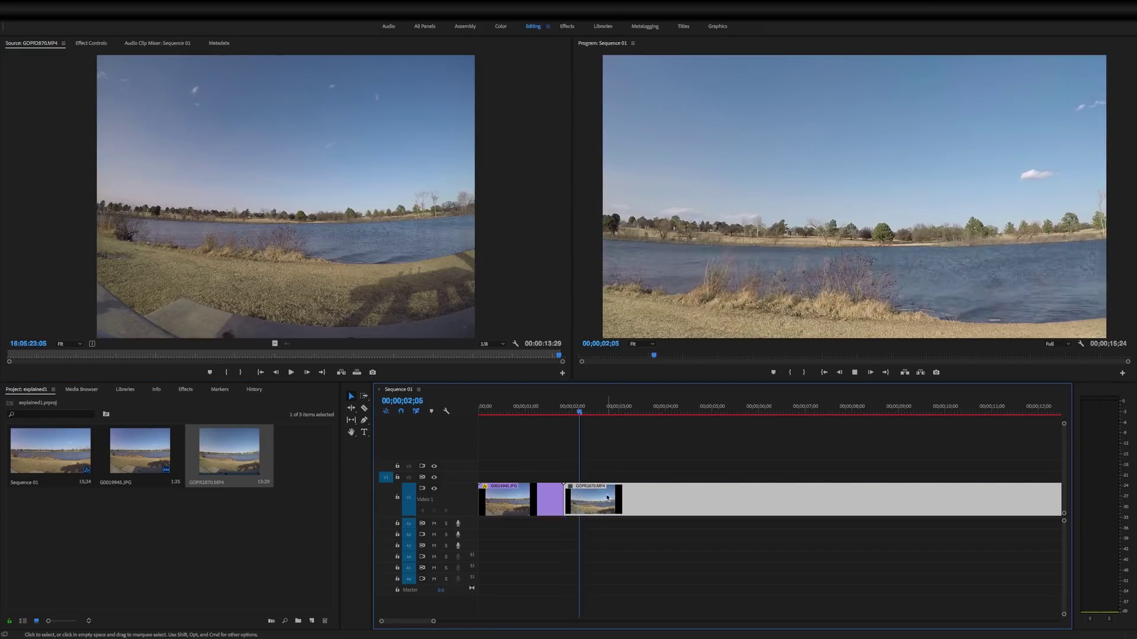
mouse_move(553, 627)
left_mouse_down()
mouse_move(575, 628)
mouse_move(548, 627)
left_mouse_up()
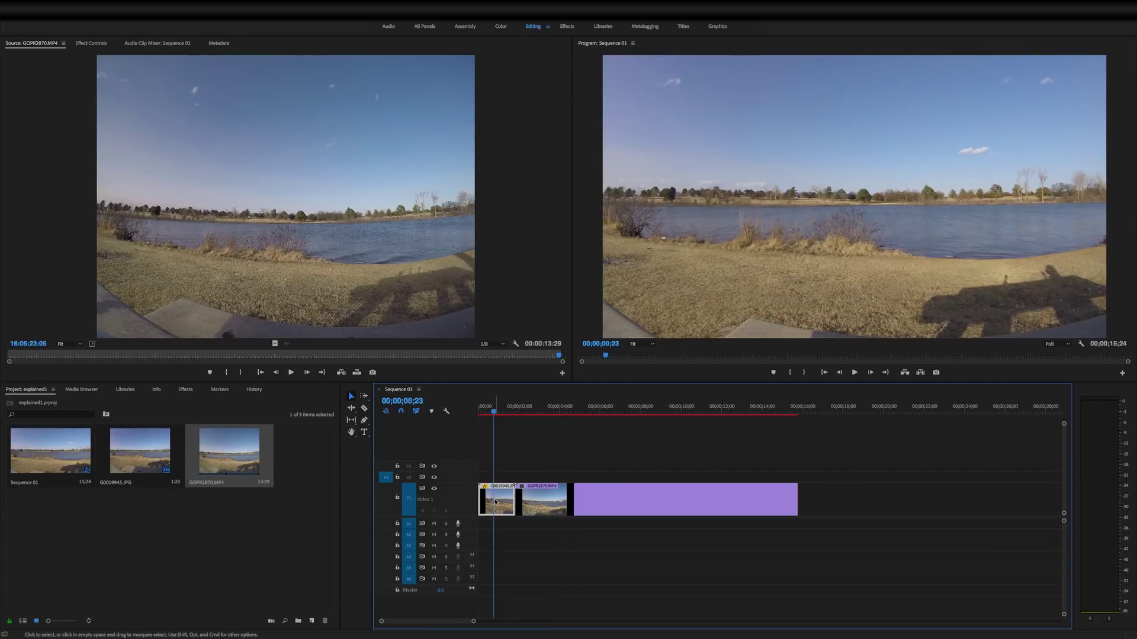
mouse_move(497, 413)
left_mouse_down()
mouse_move(481, 416)
mouse_move(511, 423)
mouse_move(476, 426)
mouse_move(509, 432)
mouse_move(477, 444)
mouse_move(503, 409)
mouse_move(478, 411)
left_mouse_up()
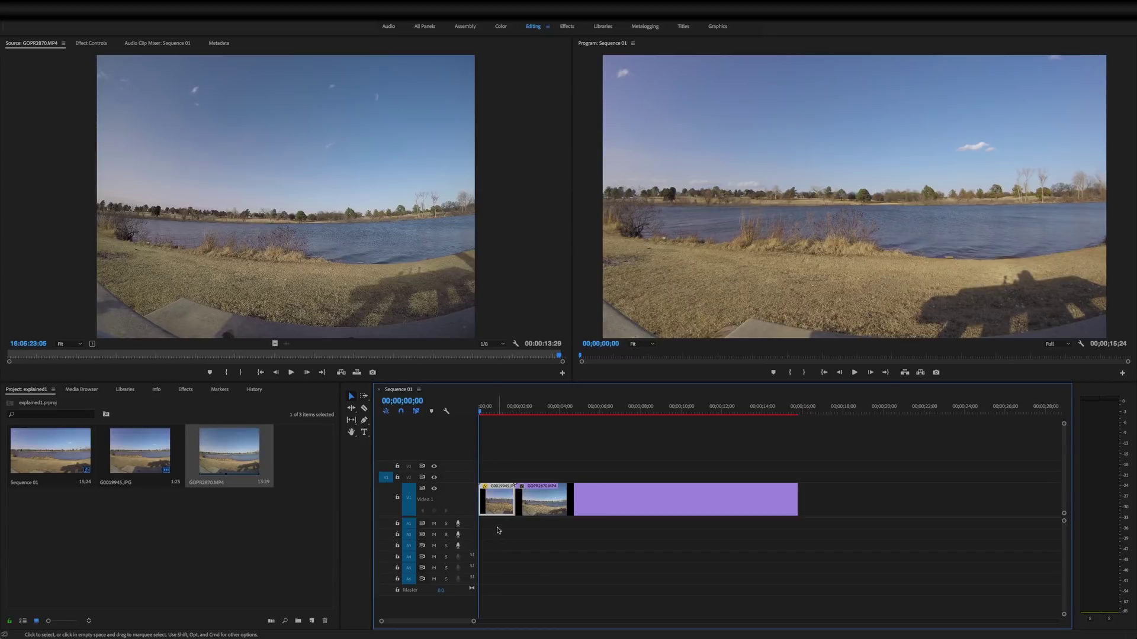
left_click_drag(506, 415, 516, 415)
key("Left")
- Set the GOPR2870.MP4 clip's Scale to 71 and its vertical Position to 617 so it matches the time-lapse framing
left_click(610, 493)
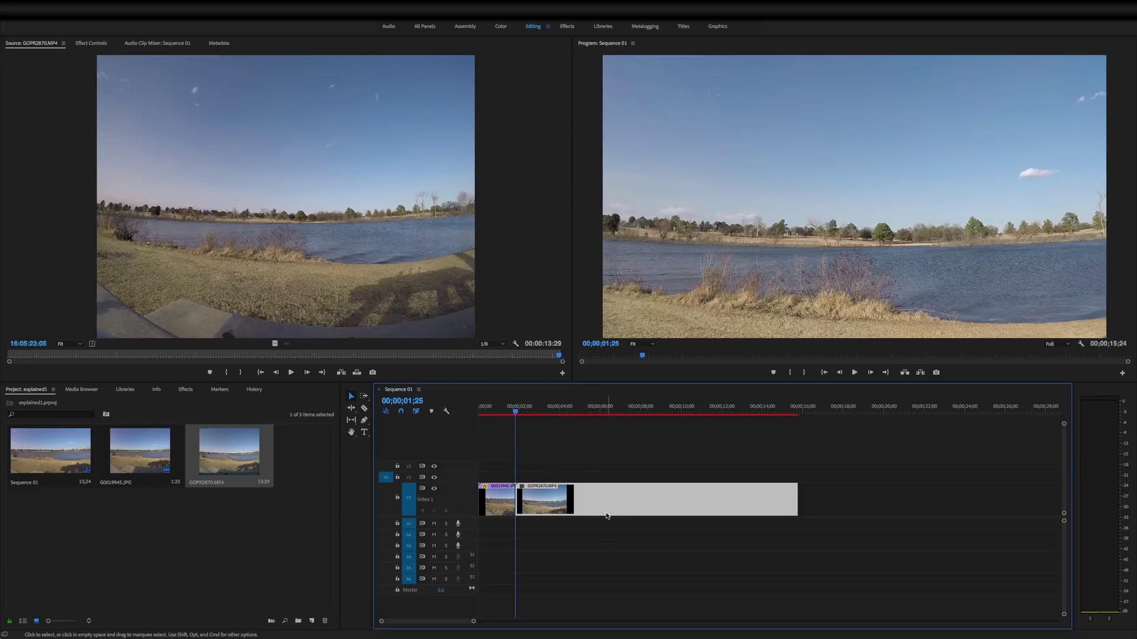
left_click(86, 45)
left_click_drag(219, 98, 302, 184)
left_click_drag(241, 88, 287, 88)
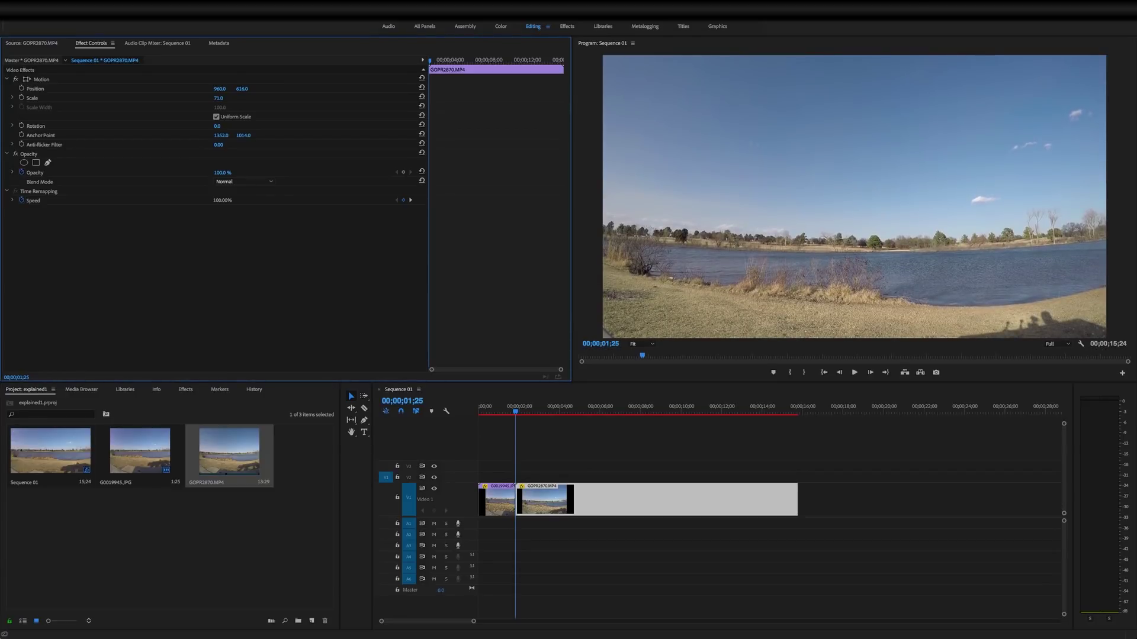
left_click(490, 521)
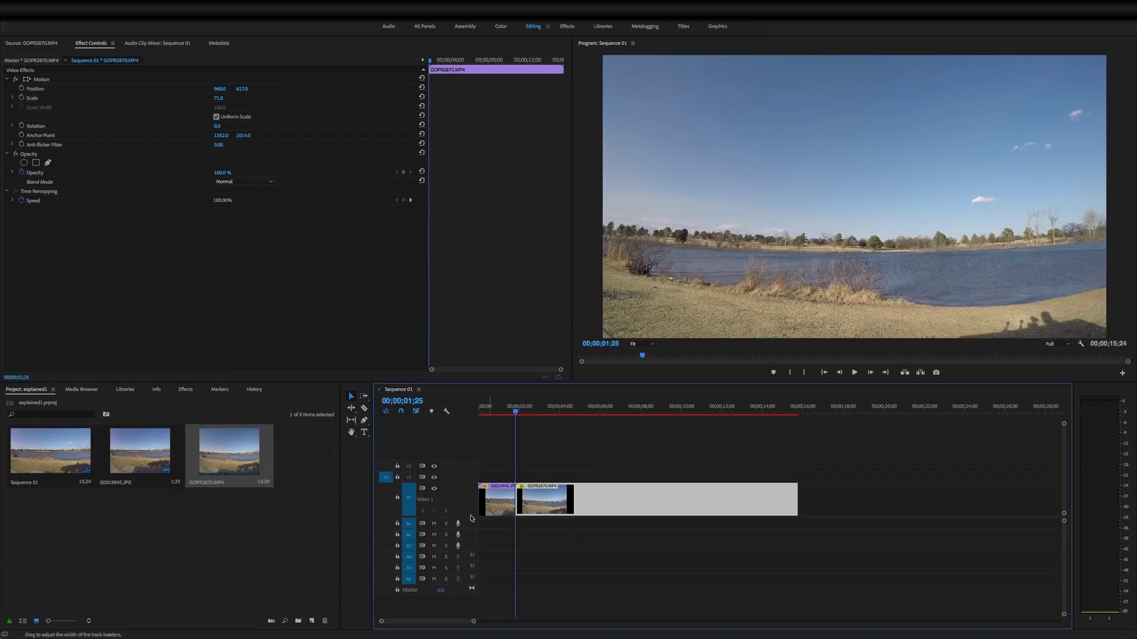
- Move the GOPR2870.MP4 clip onto track V2 above the time-lapse at the sequence start, and scrub through towards its end
left_click(498, 497)
left_click_drag(539, 499, 496, 477)
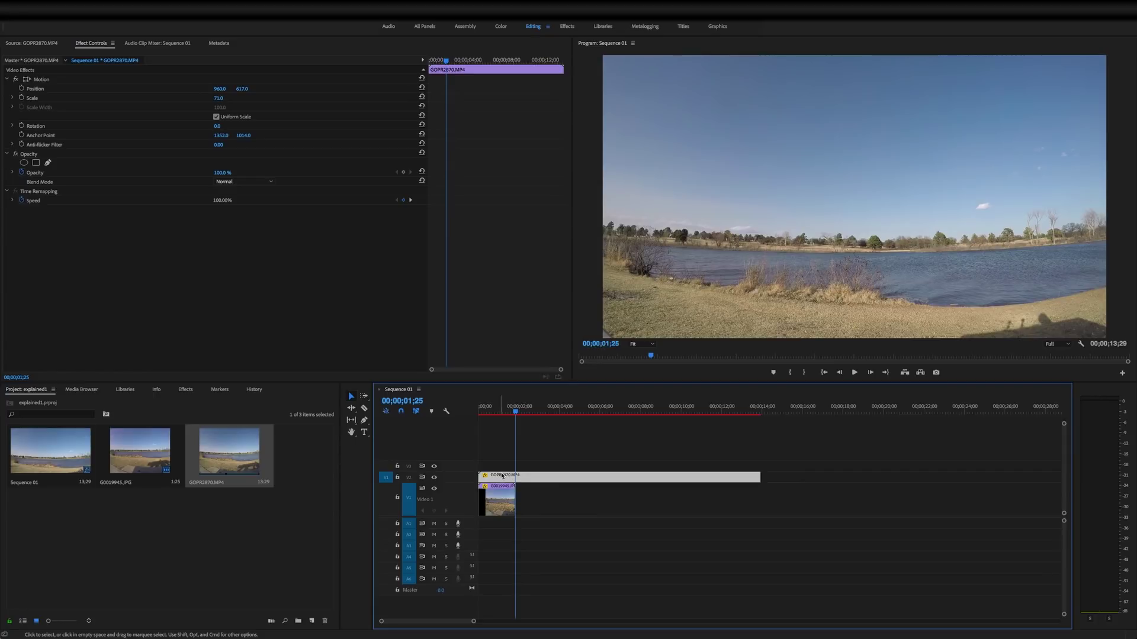
left_click_drag(515, 413, 761, 485)
left_click(725, 407)
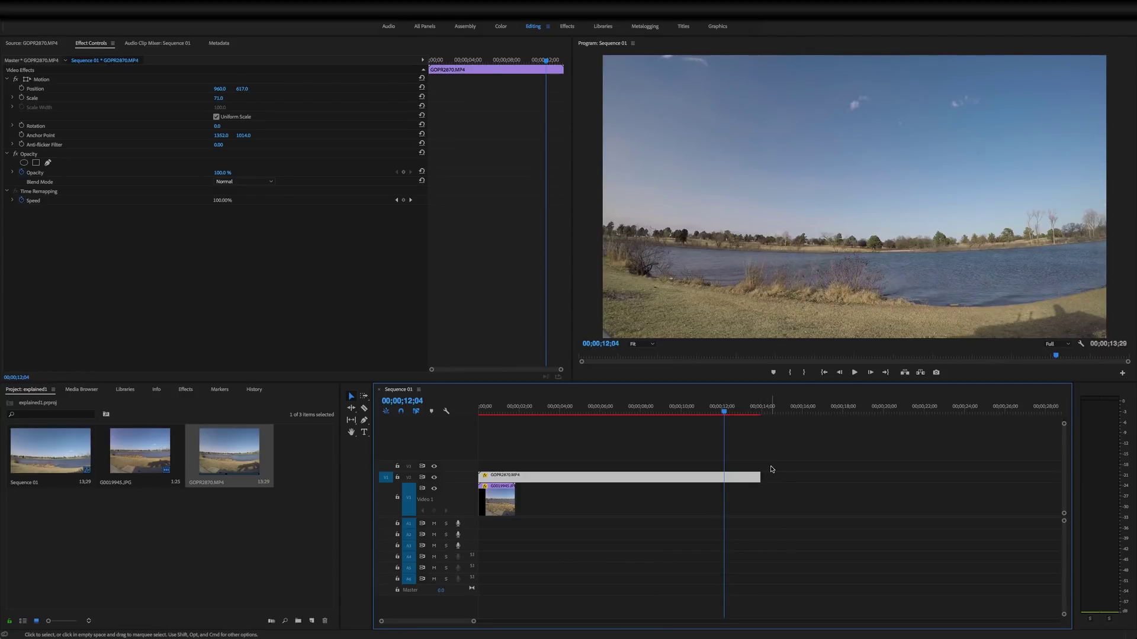
- Rate-stretch the GOPR2870.MP4 clip on V2 to the length of the time-lapse, and return the playhead to the sequence start
key("r")
left_click_drag(759, 477, 514, 475)
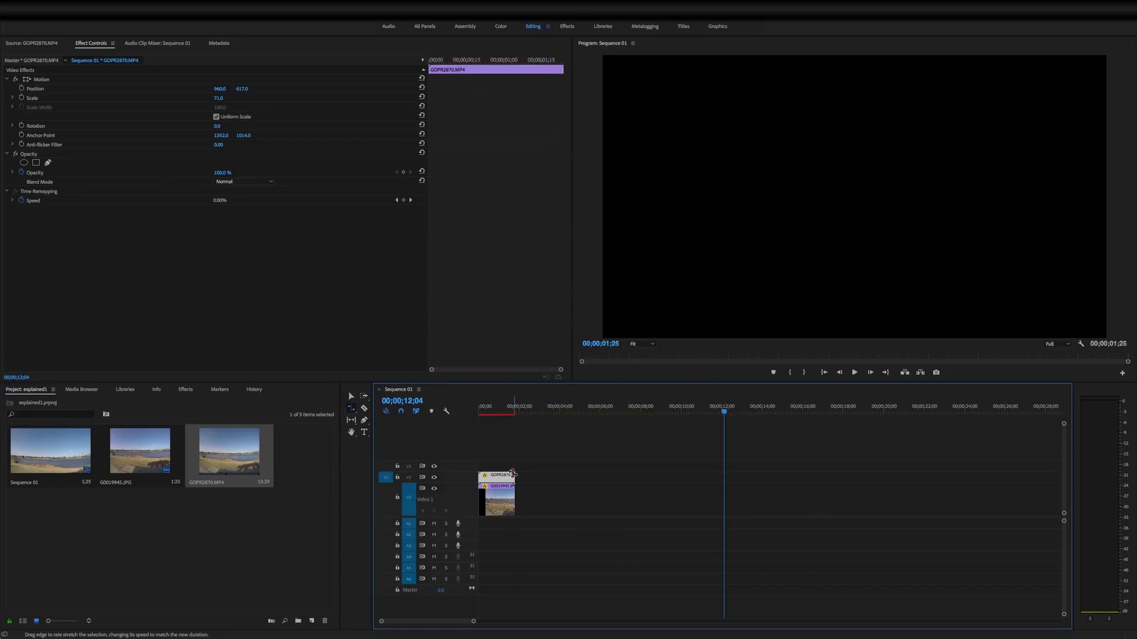
key("v")
key("Home")
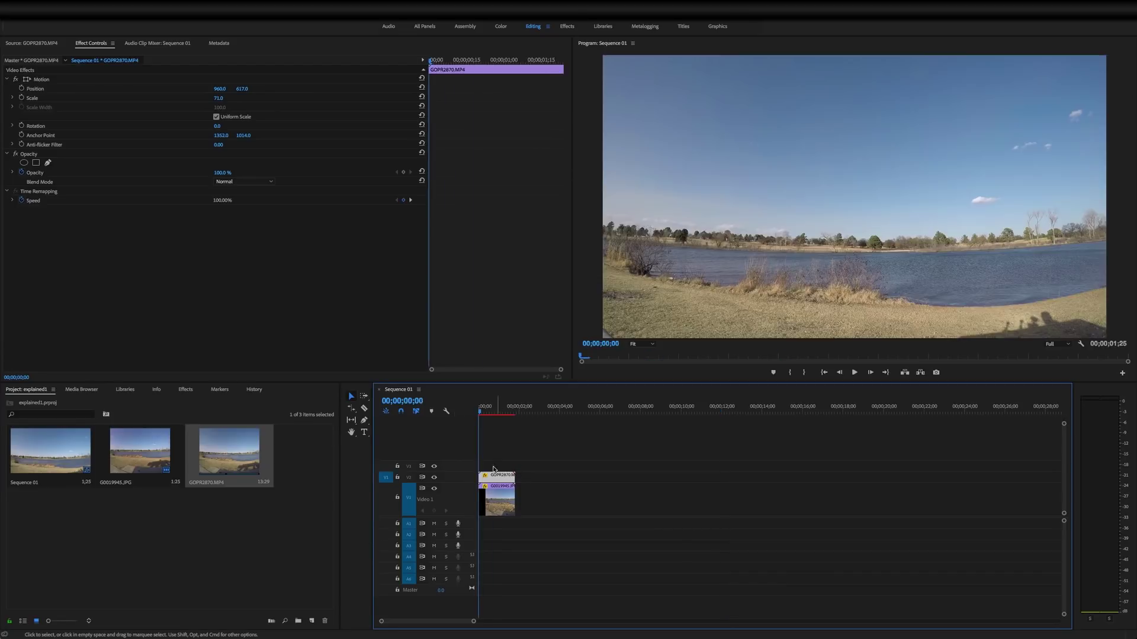
- Move the sped-up GOPR2870.MP4 clip back to V1 after the time-lapse, leaving about a half-second gap, and play the sequence
left_click_drag(486, 477, 509, 498)
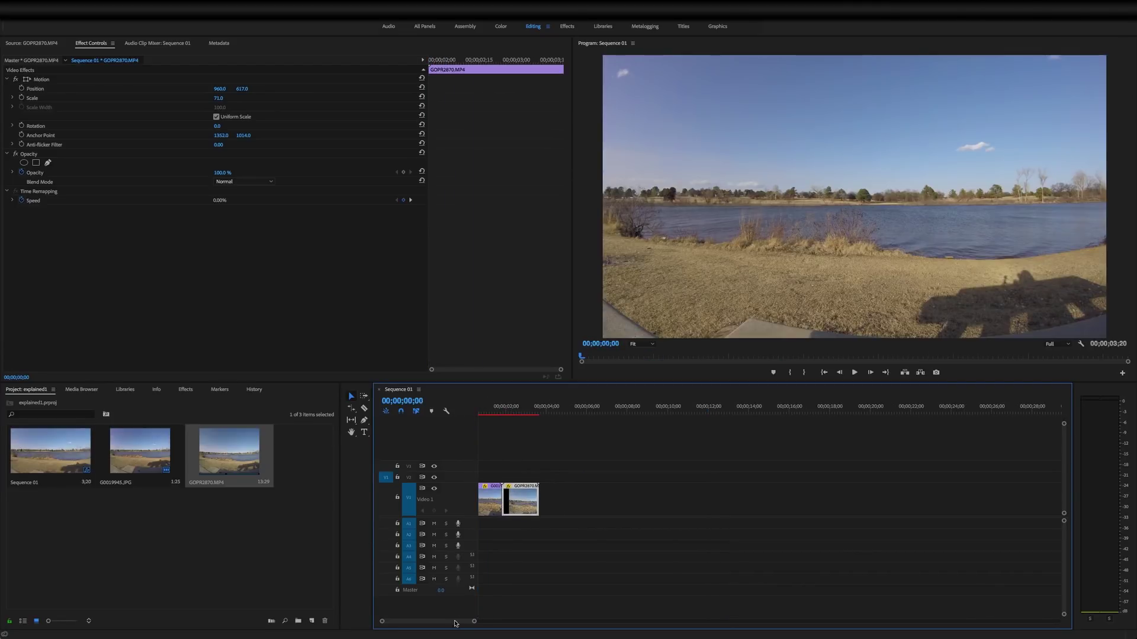
left_click_drag(474, 622, 431, 623)
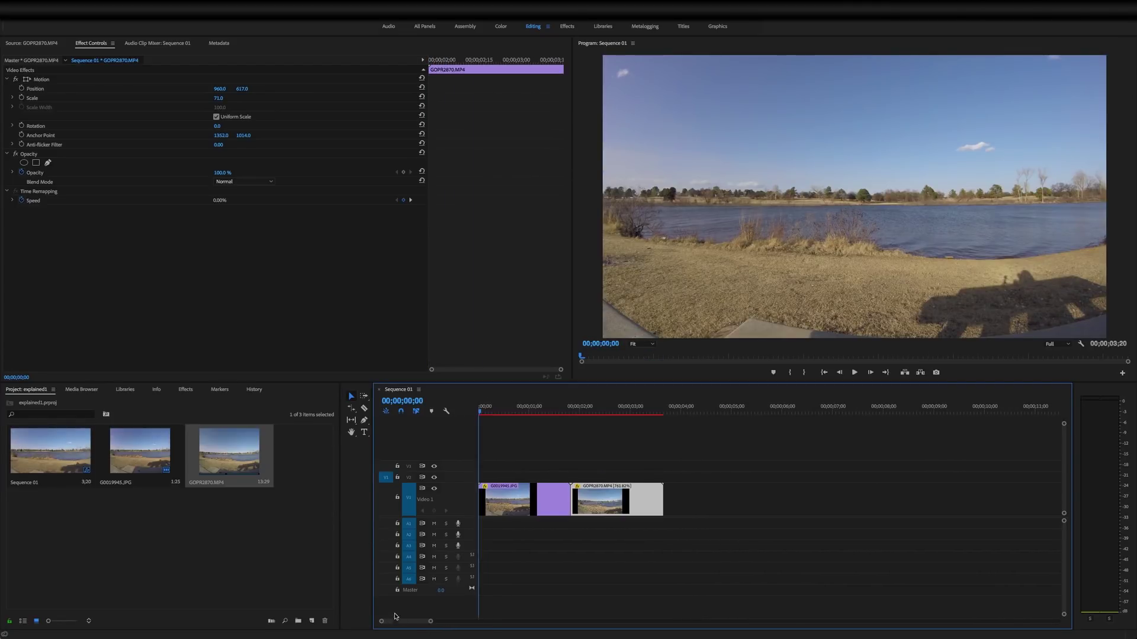
mouse_move(594, 496)
left_mouse_down()
mouse_move(624, 497)
mouse_move(607, 499)
left_mouse_up()
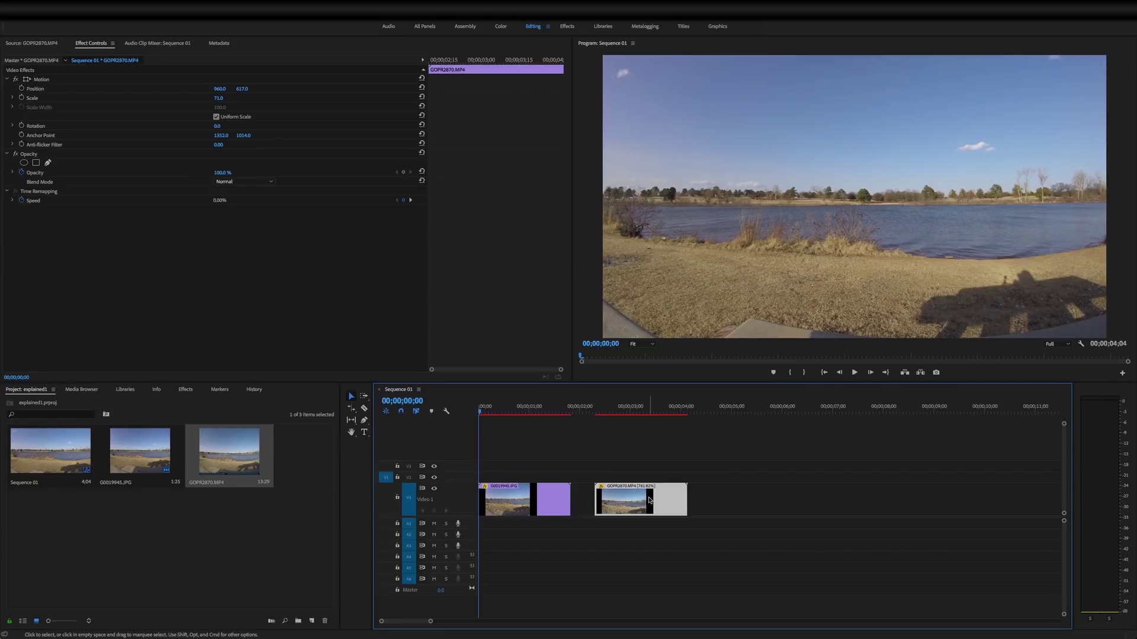
key("space")
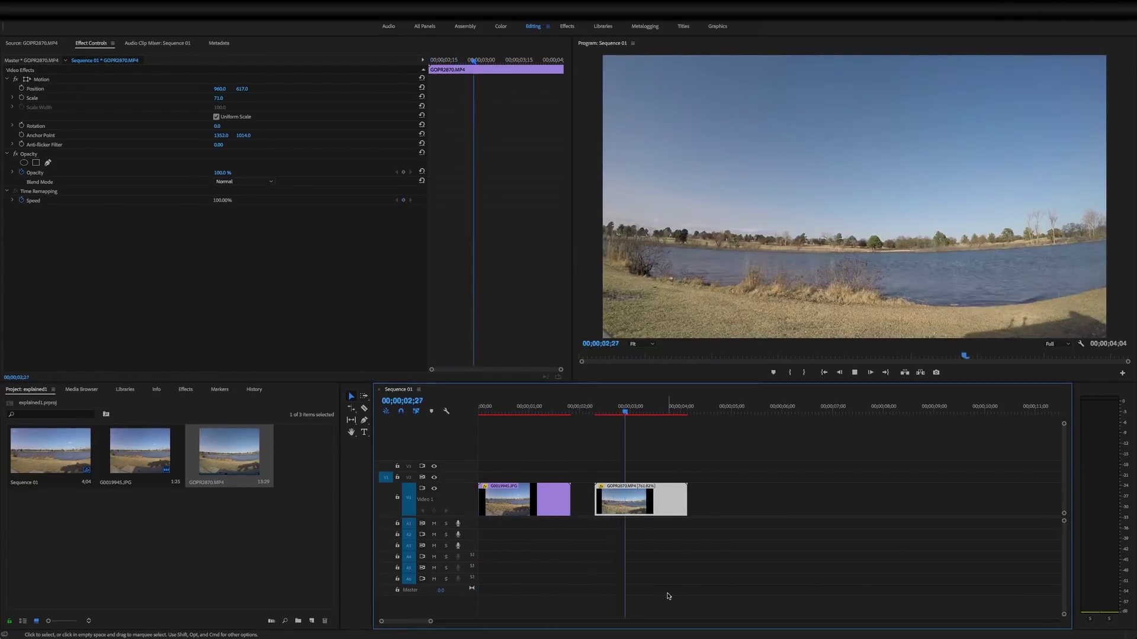
left_click_drag(501, 410, 483, 421)
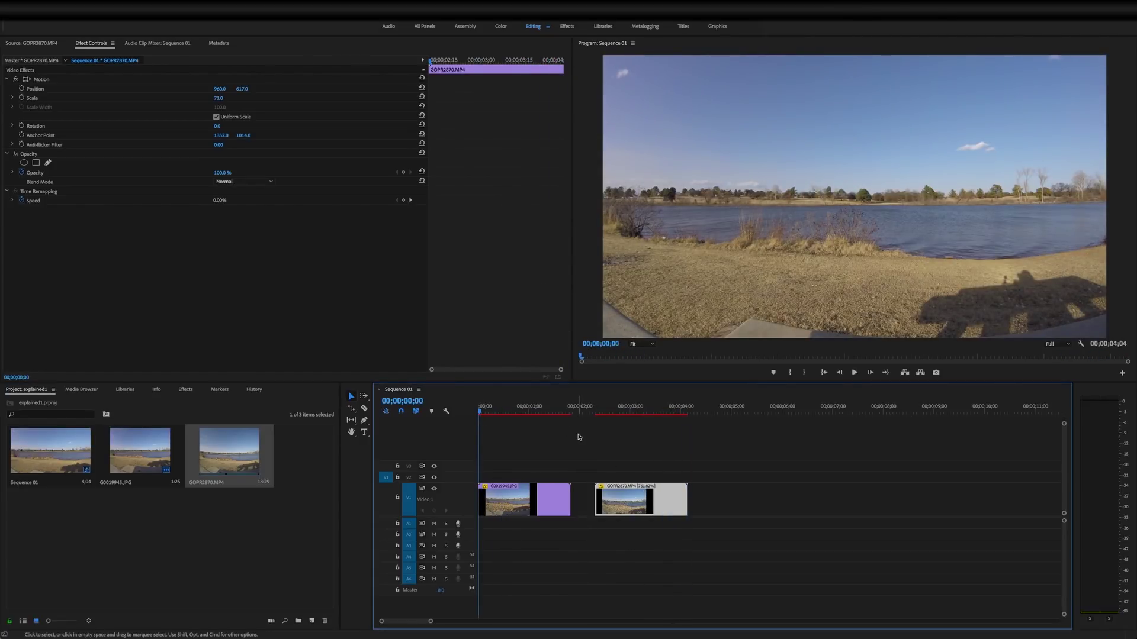
- Mark the sequence from its start to 00;00;04;04 with In and Out points and render that range
left_click_drag(568, 438, 688, 427)
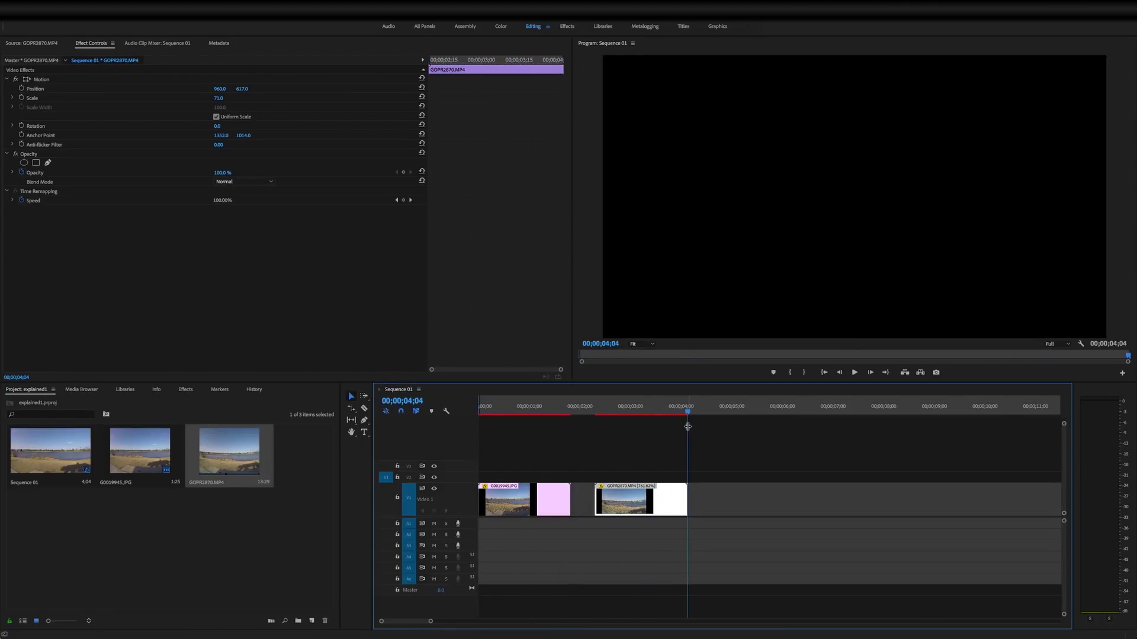
left_click_drag(688, 426, 688, 426)
left_click(151, 9)
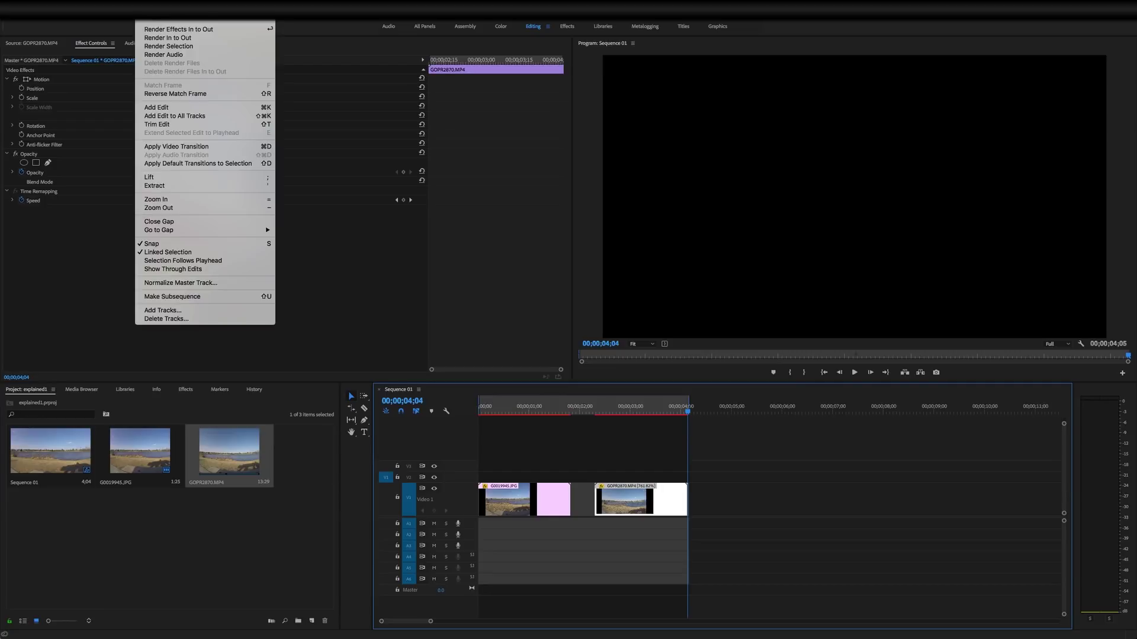
left_click(167, 37)
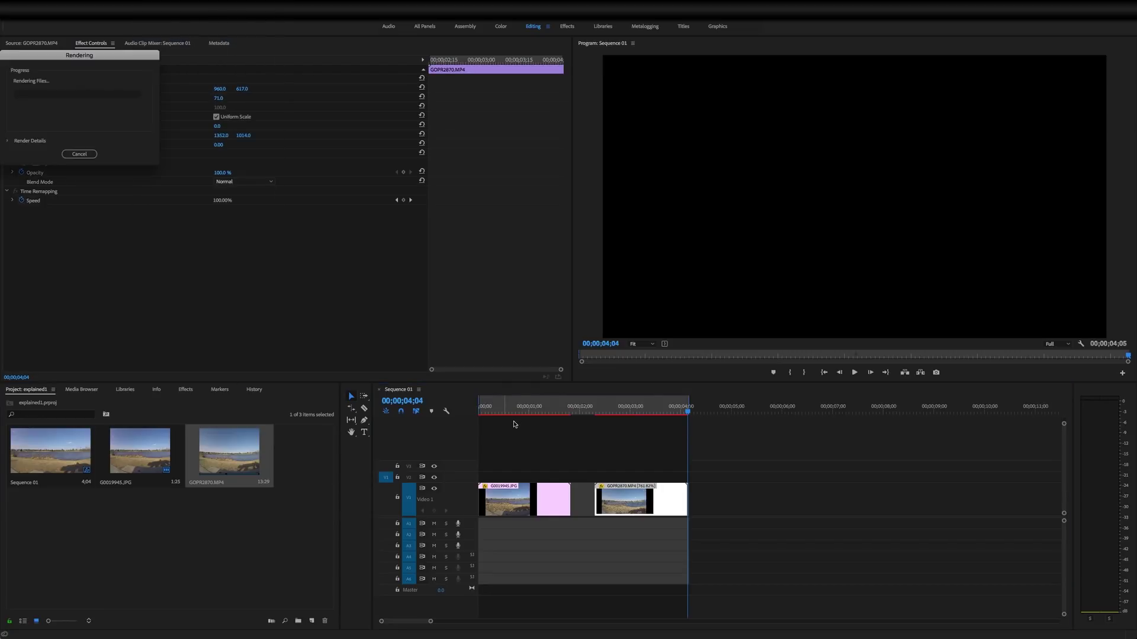